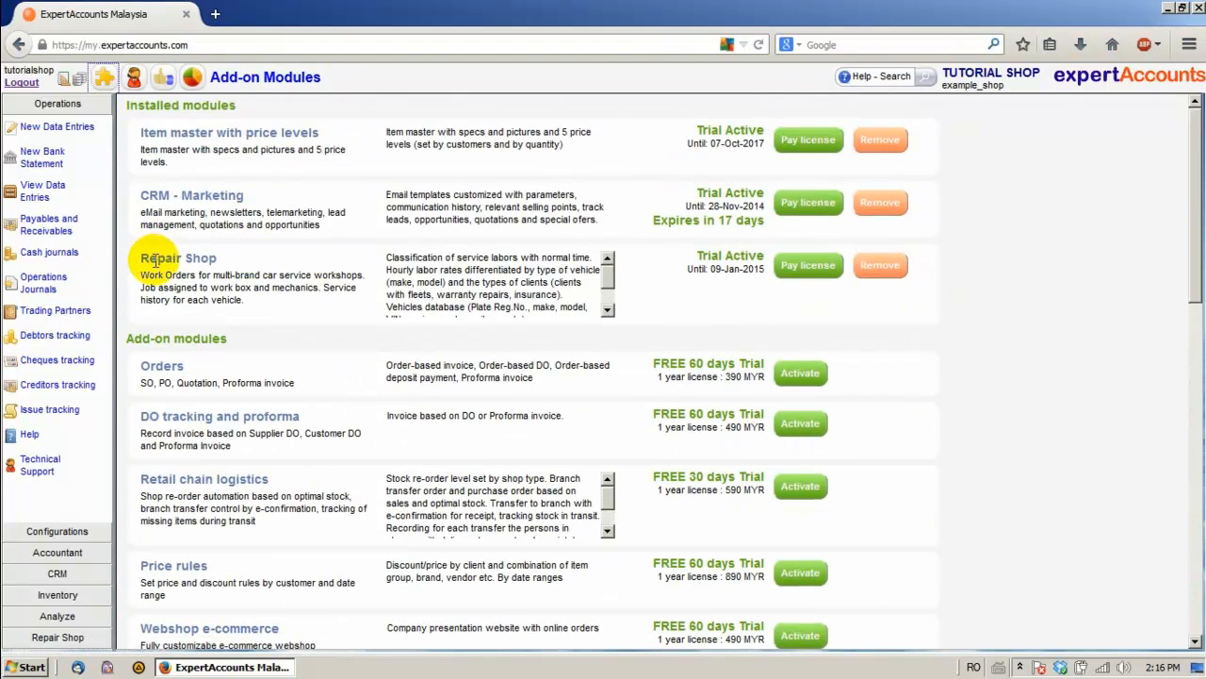
# Expand the Repair Shop section in the left menu to reveal its configuration, vehicles and orders pages
pyautogui.click(42, 638)
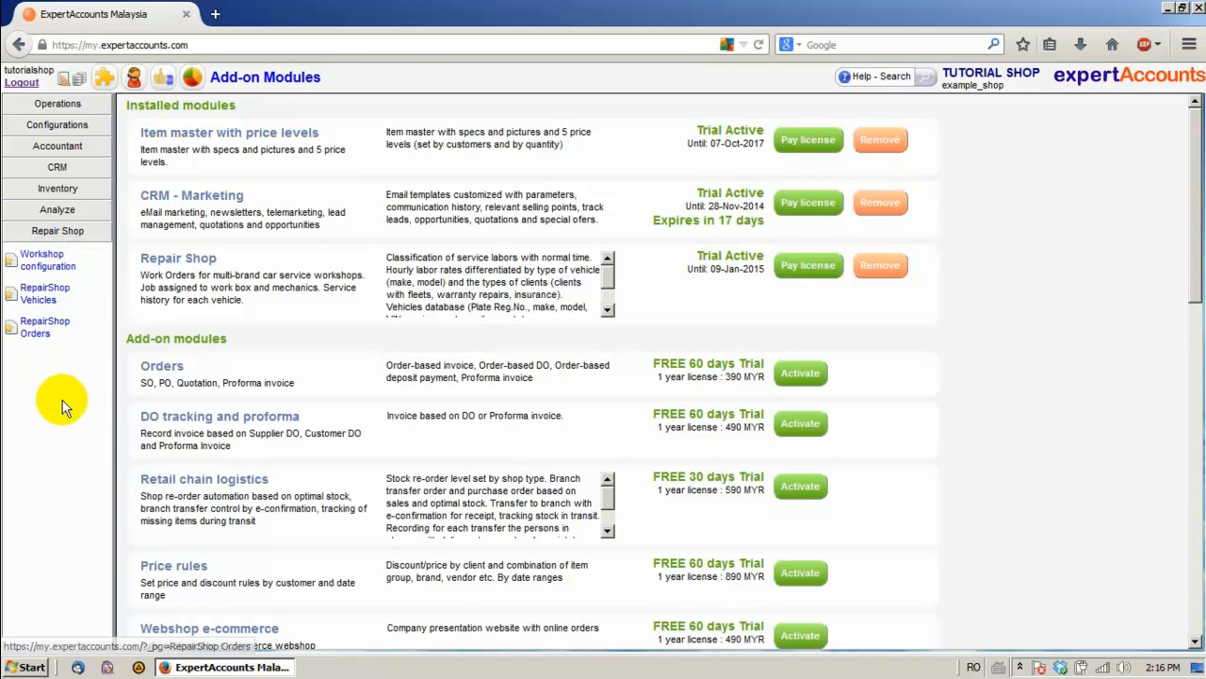
# Look over the Workshop configuration page, then switch to the RepairShop Vehicles page
pyautogui.click(52, 264)
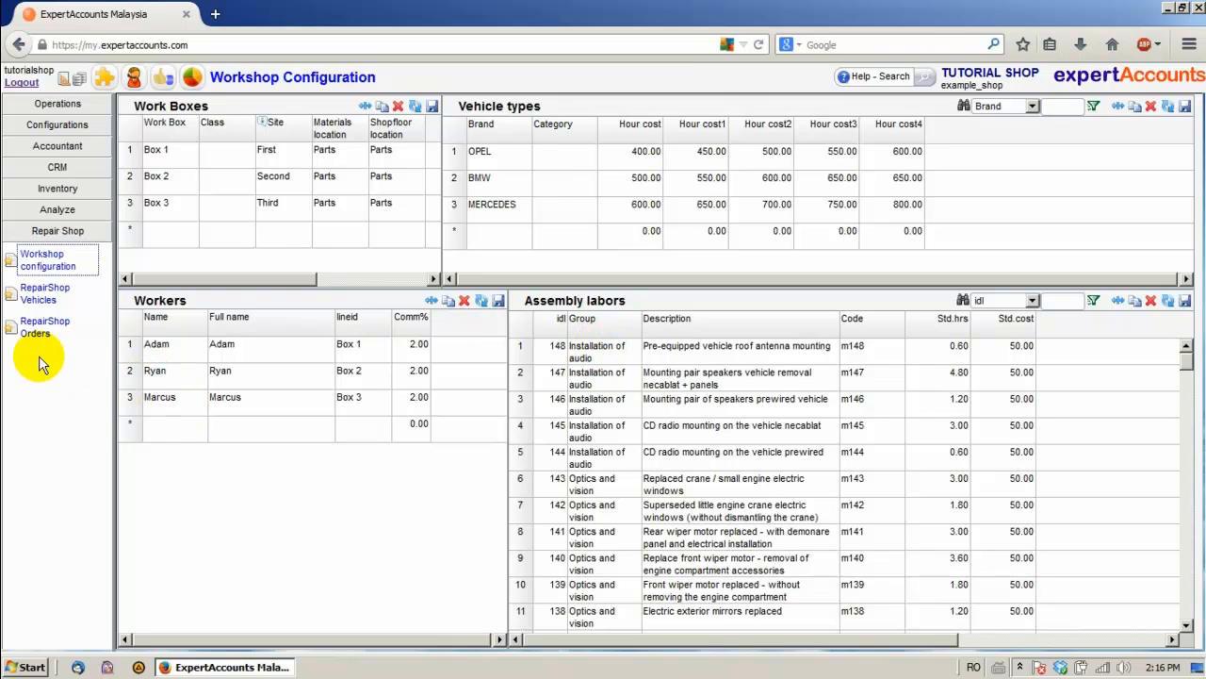
pyautogui.click(43, 293)
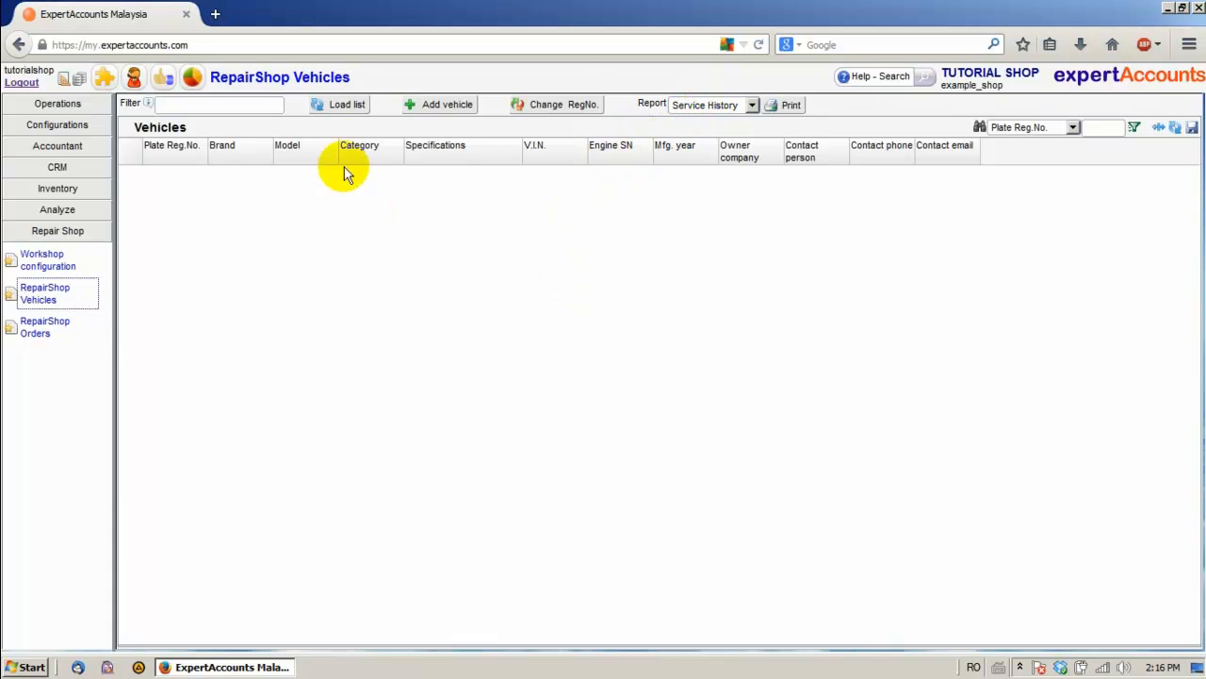
pyautogui.click(341, 104)
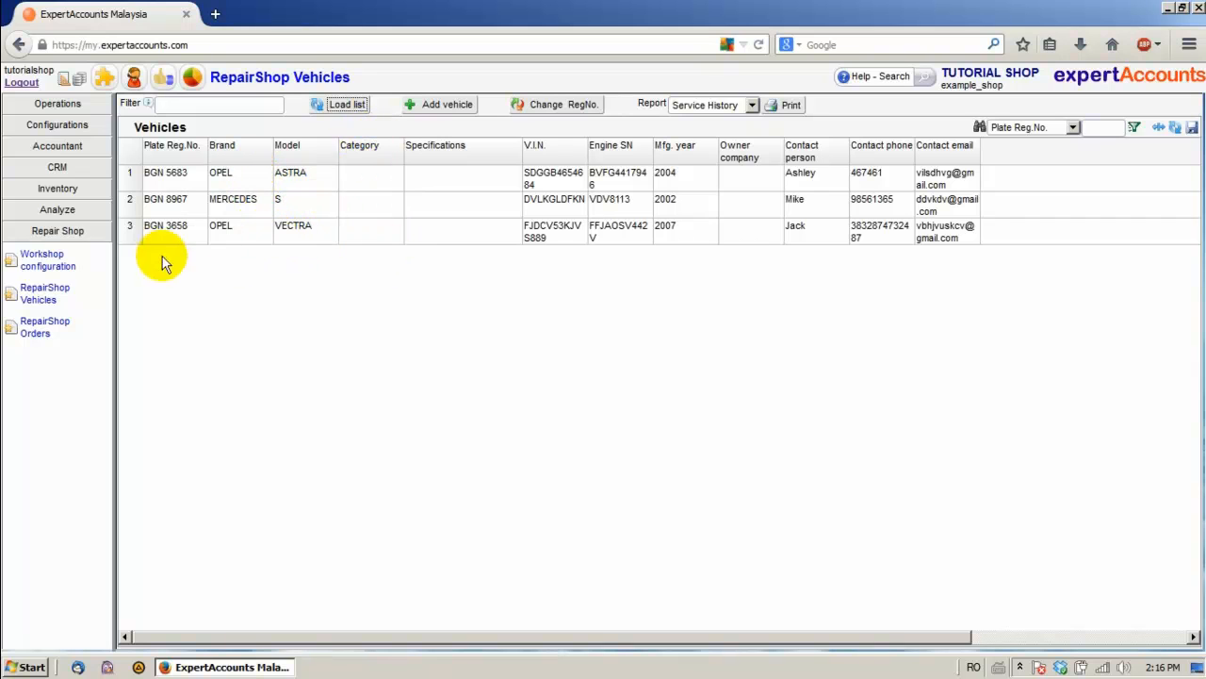
pyautogui.click(249, 176)
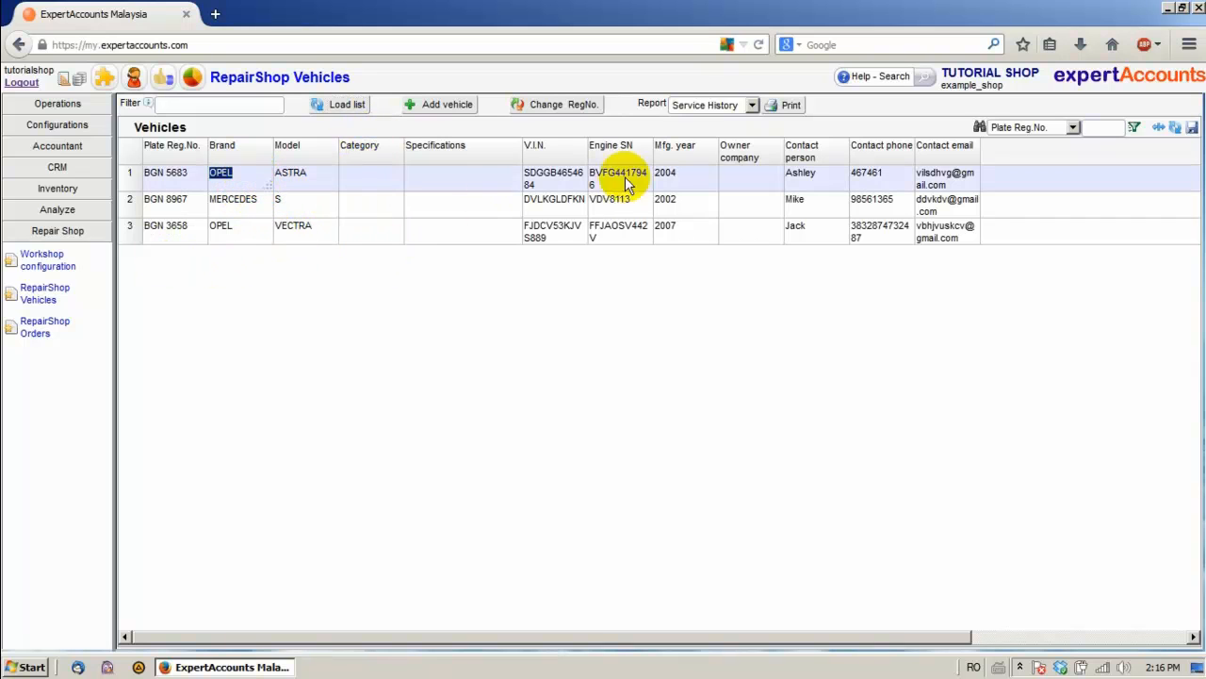
pyautogui.click(571, 106)
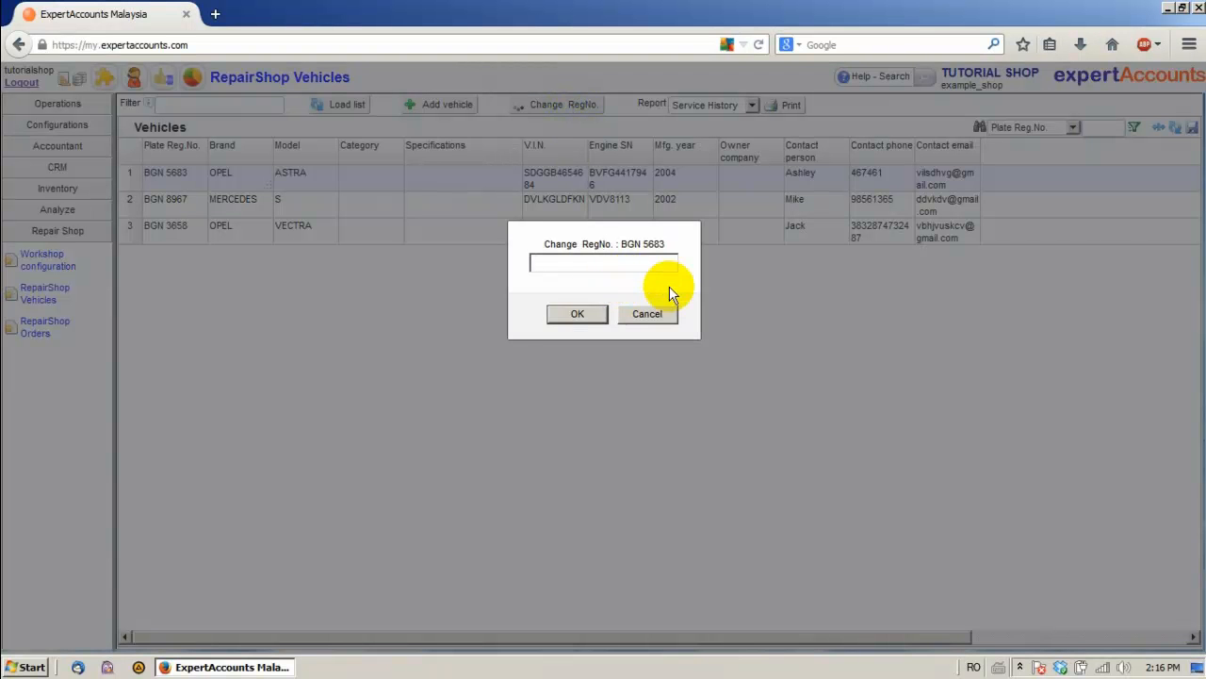
pyautogui.click(647, 315)
pyautogui.click(787, 105)
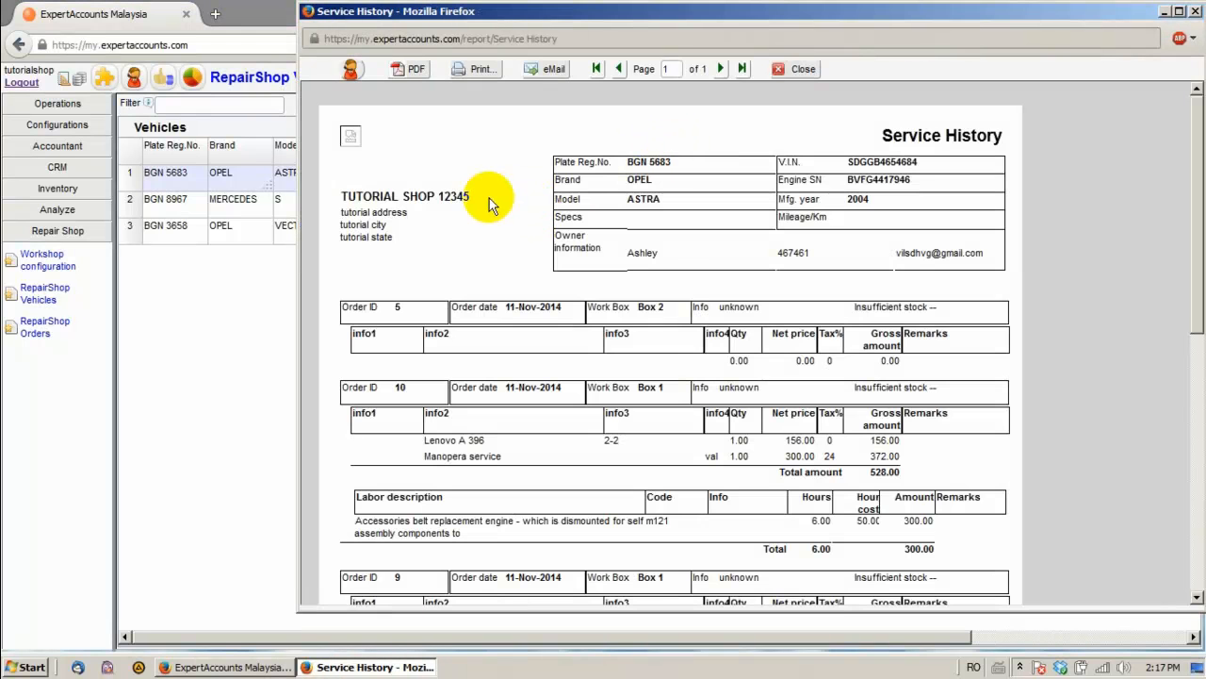
pyautogui.scroll(-5, 556, 310)
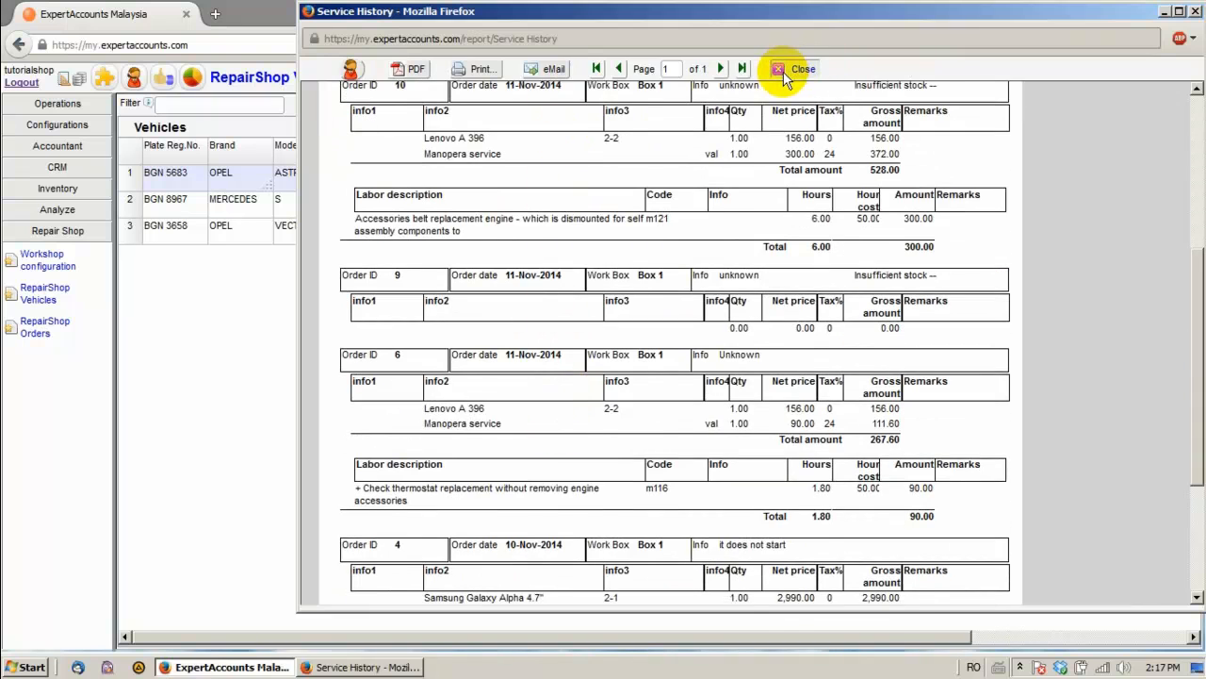
pyautogui.click(803, 69)
pyautogui.click(443, 104)
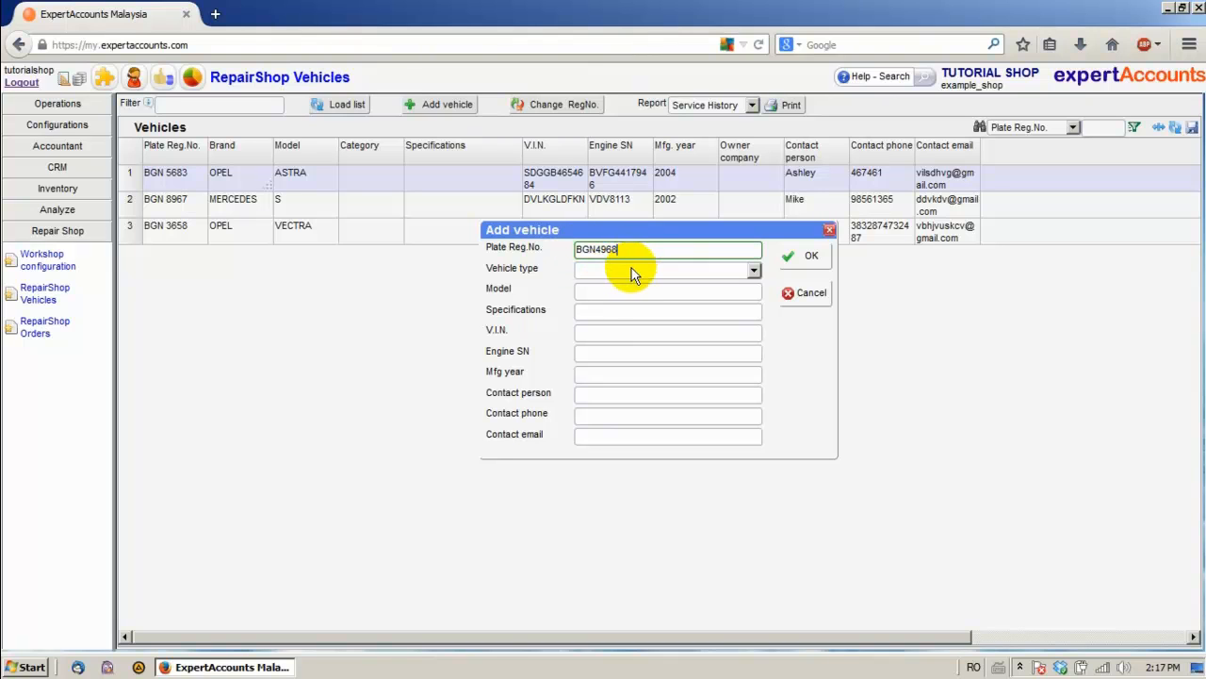
# Set type MERCEDES, specifications CSJCBDSJBKS, VIN DCKJSDVKJS787887 and engine number 7CAC7787CA
pyautogui.click(632, 268)
pyautogui.click(612, 321)
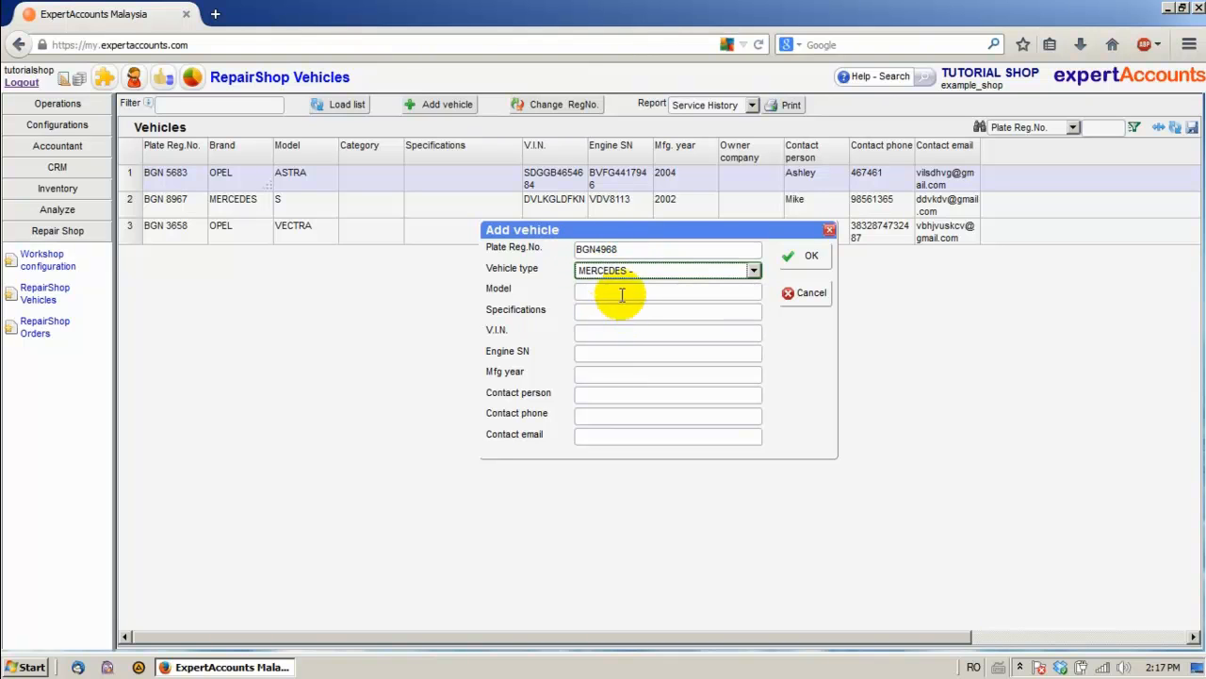
pyautogui.click(612, 291)
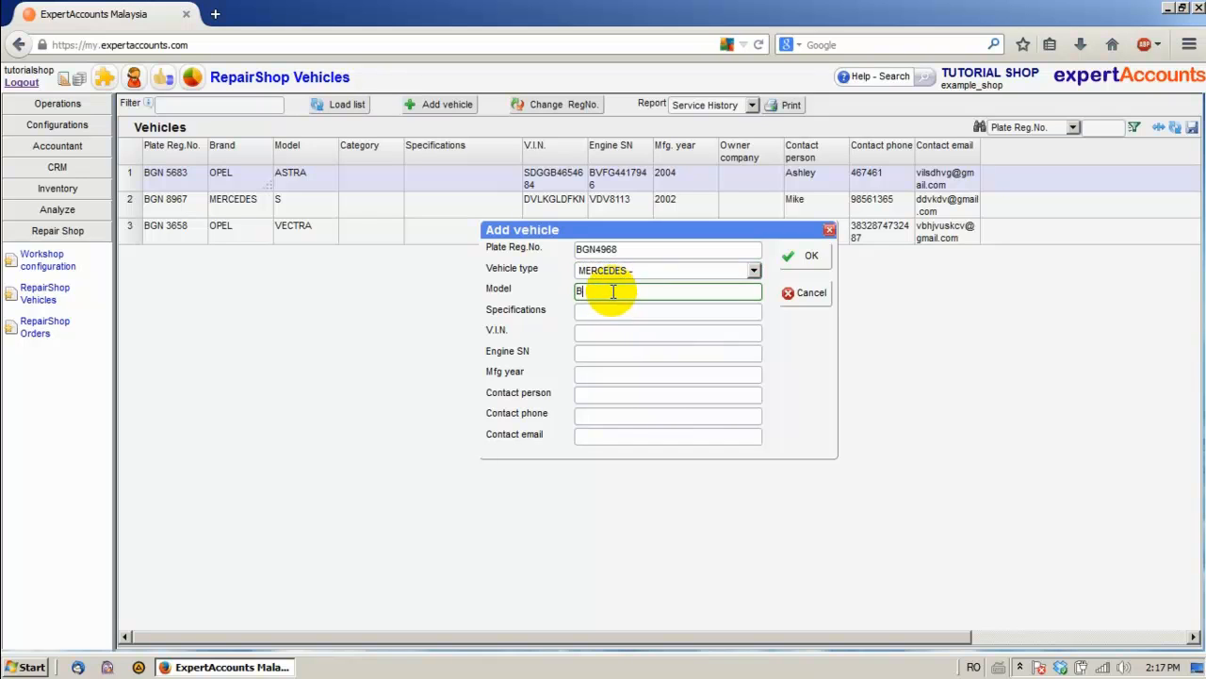
pyautogui.press('Tab')
pyautogui.write('CSJCBDSJBKS')
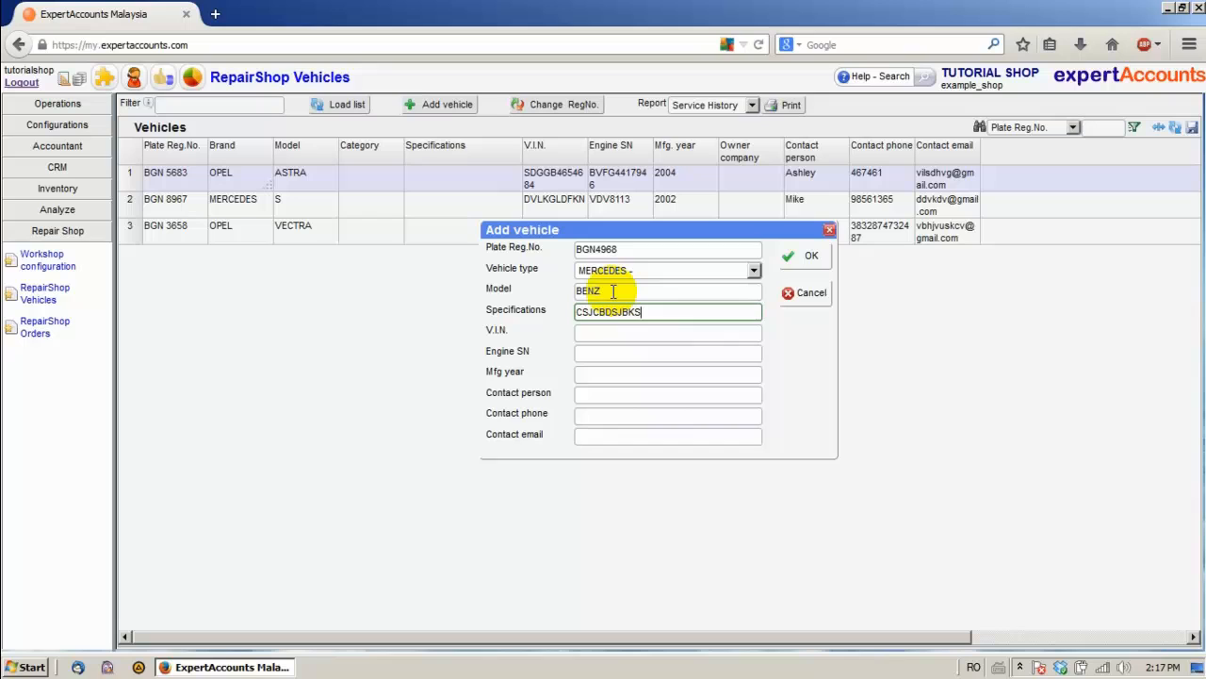
pyautogui.press('Tab')
pyautogui.write('DCKJSDVKJS787887')
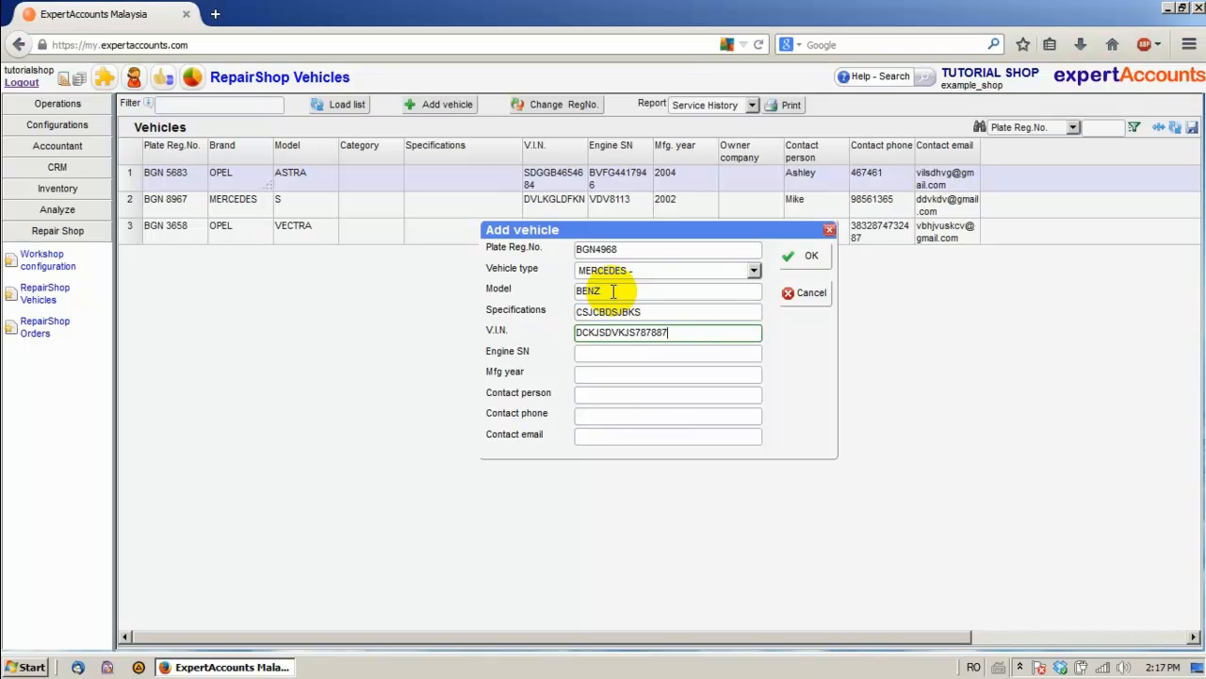
pyautogui.press('Tab')
pyautogui.write('7CAC7787CA')
pyautogui.press('Tab')
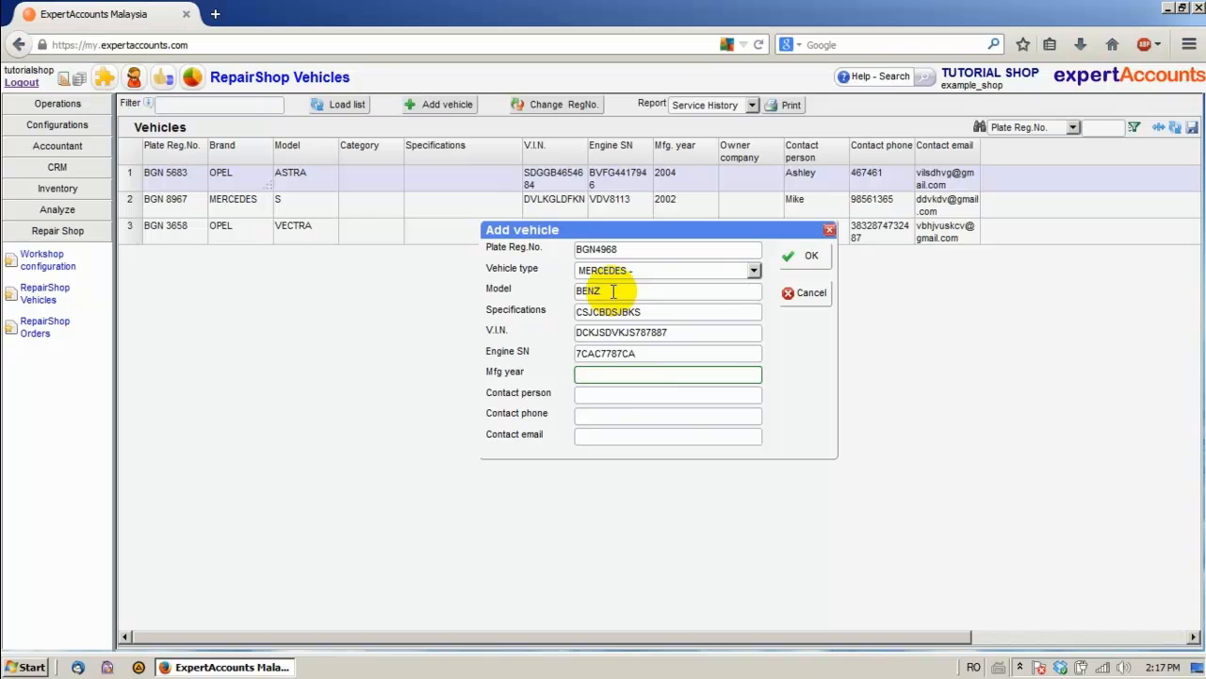
pyautogui.press('Tab')
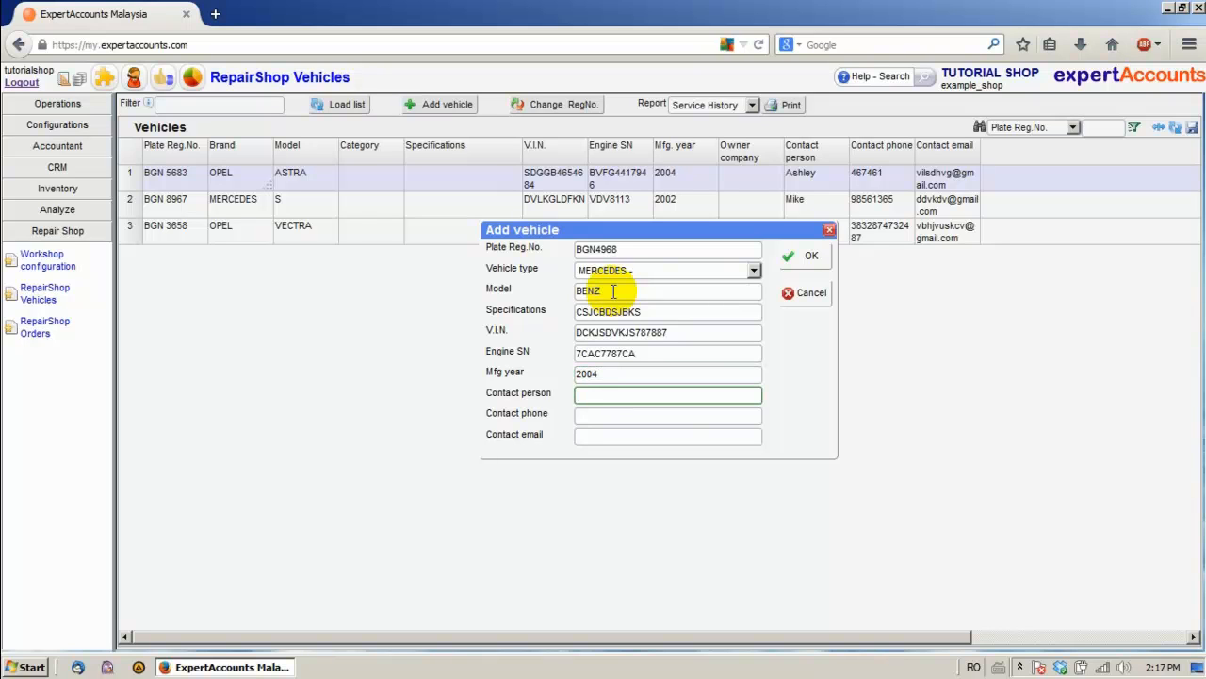
pyautogui.write('Jack')
pyautogui.press('Tab')
pyautogui.write('898876555667')
pyautogui.press('Tab')
pyautogui.write('csjkgkhd@g')
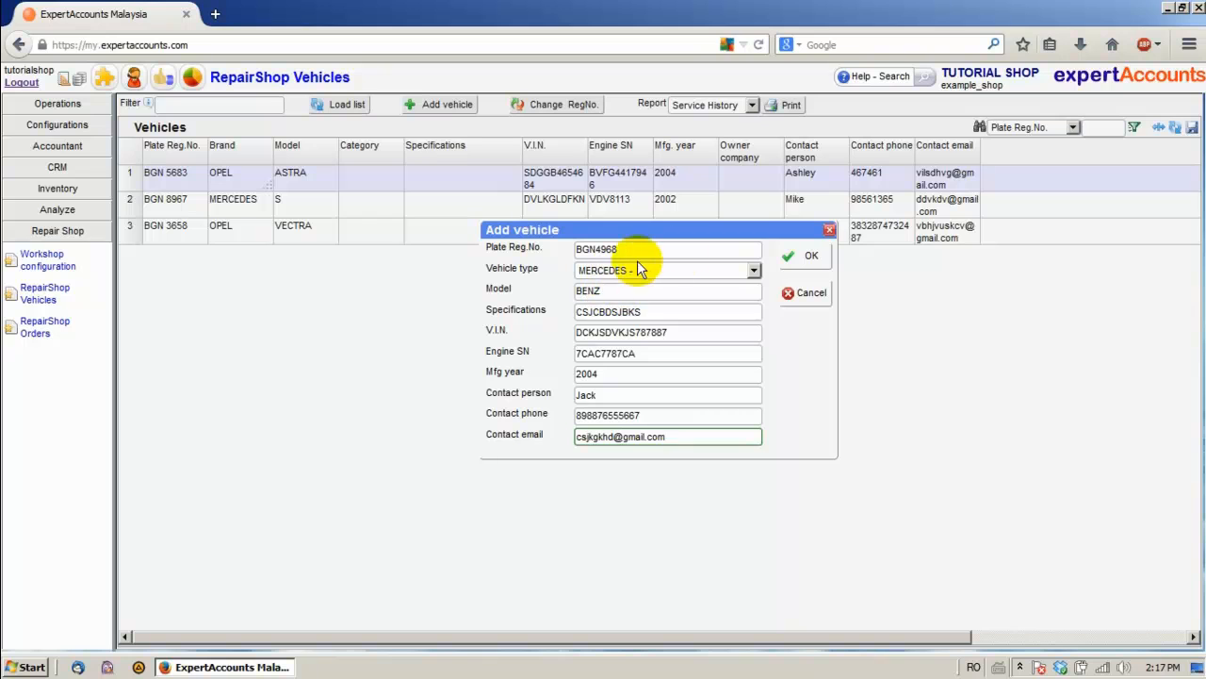
pyautogui.click(814, 262)
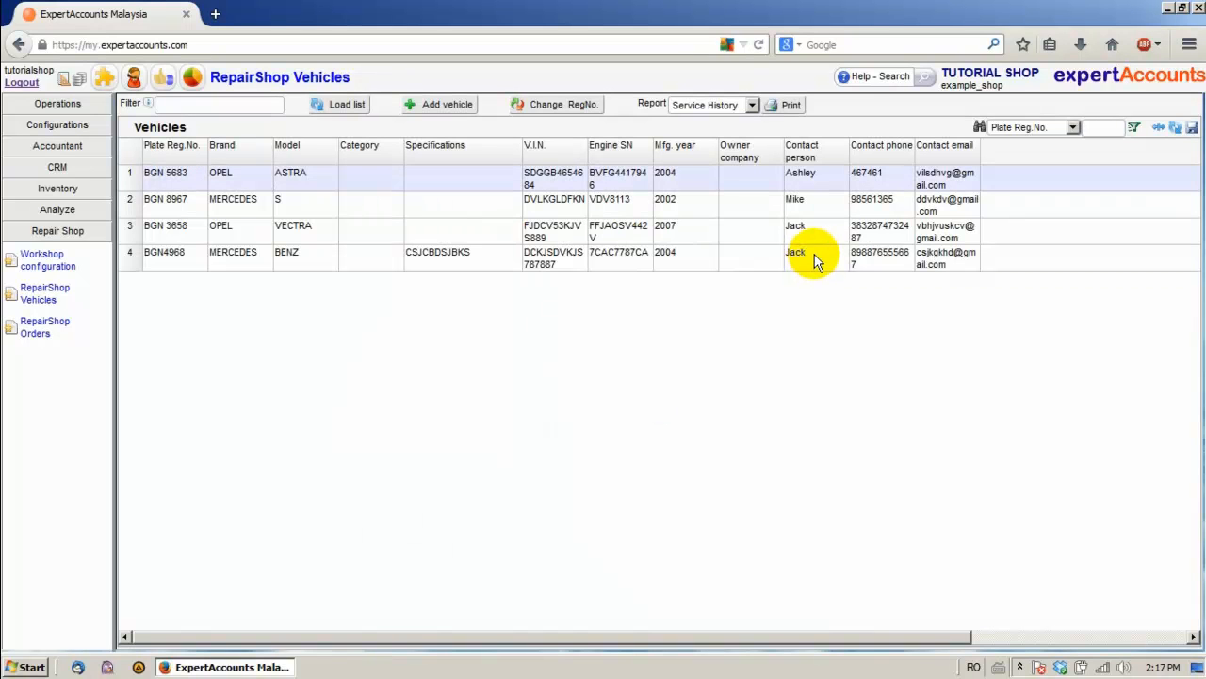
pyautogui.click(391, 254)
pyautogui.click(790, 106)
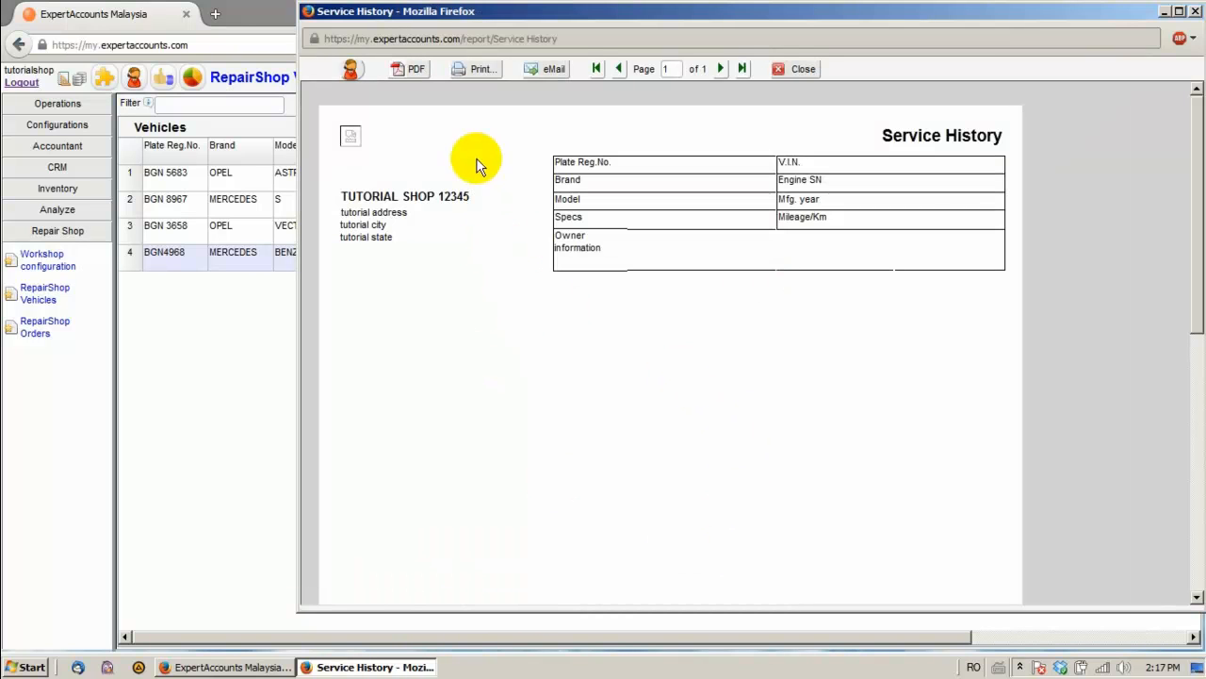
pyautogui.click(800, 72)
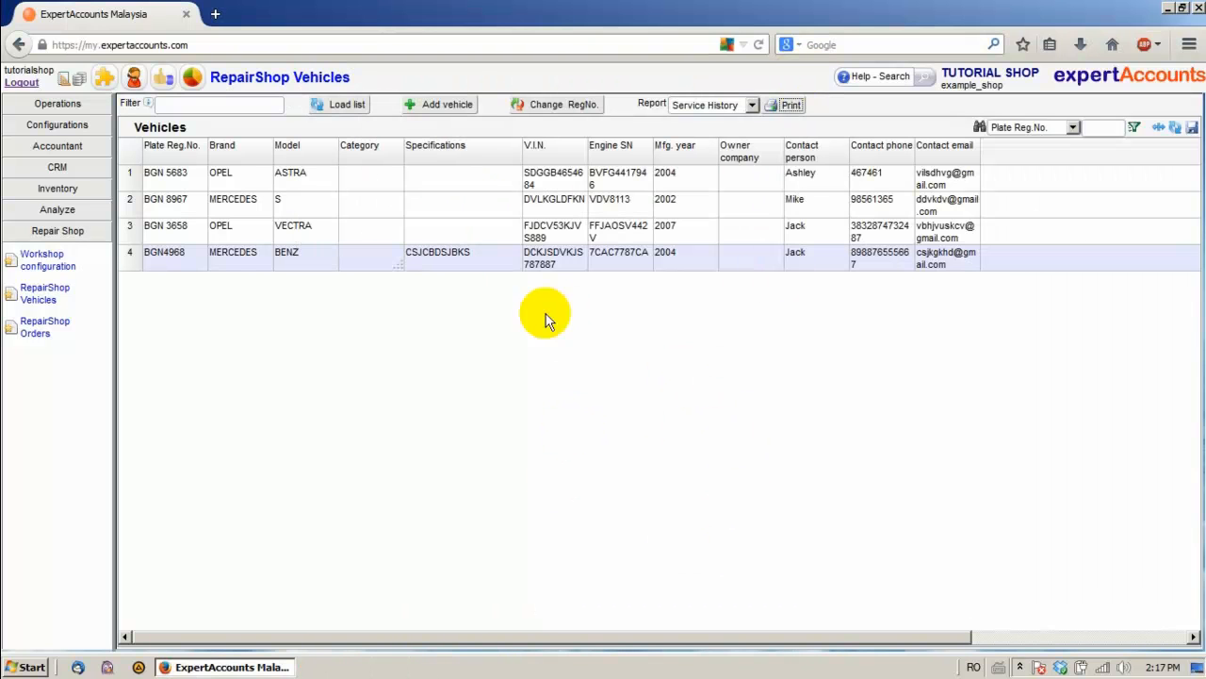
pyautogui.click(38, 329)
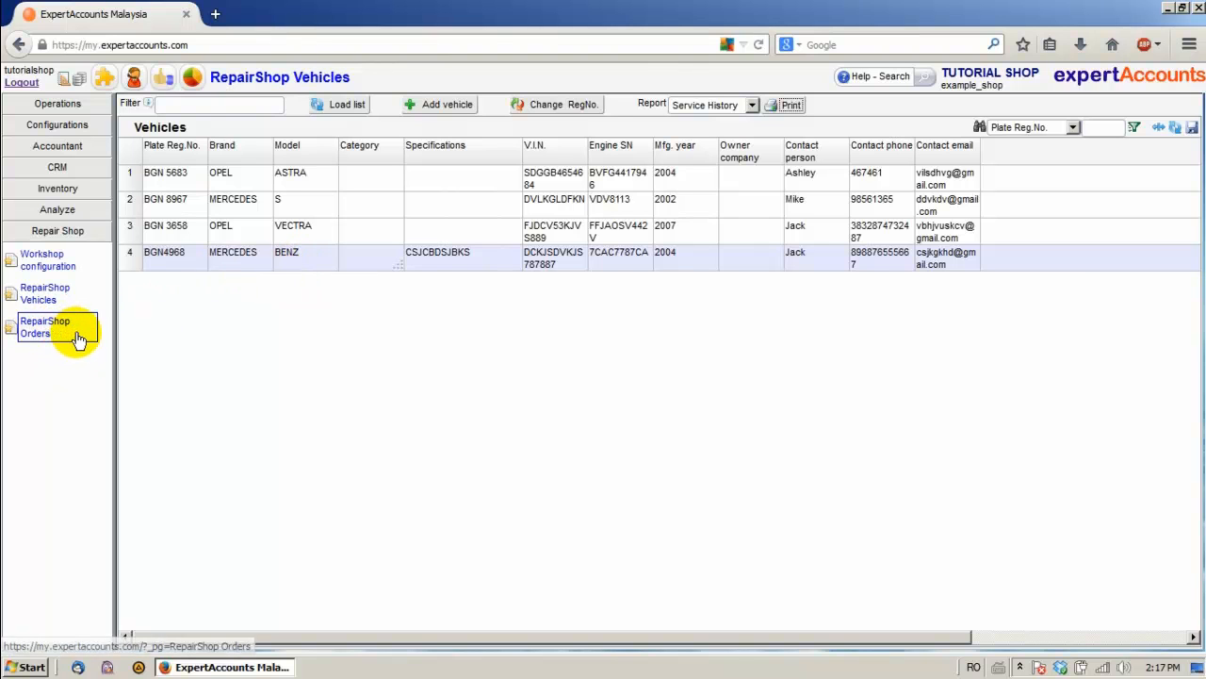
# Open RepairShop Orders, inspect existing order 15 for BGN 3658, and start a new order
pyautogui.click(63, 333)
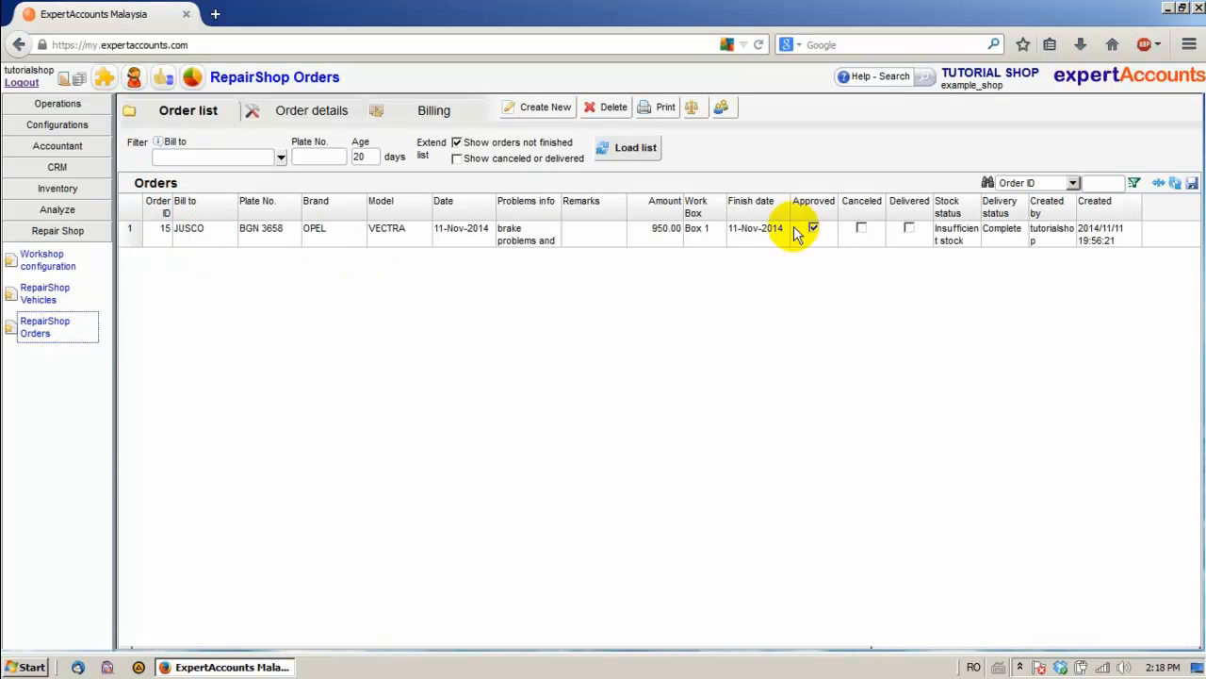
pyautogui.click(554, 238)
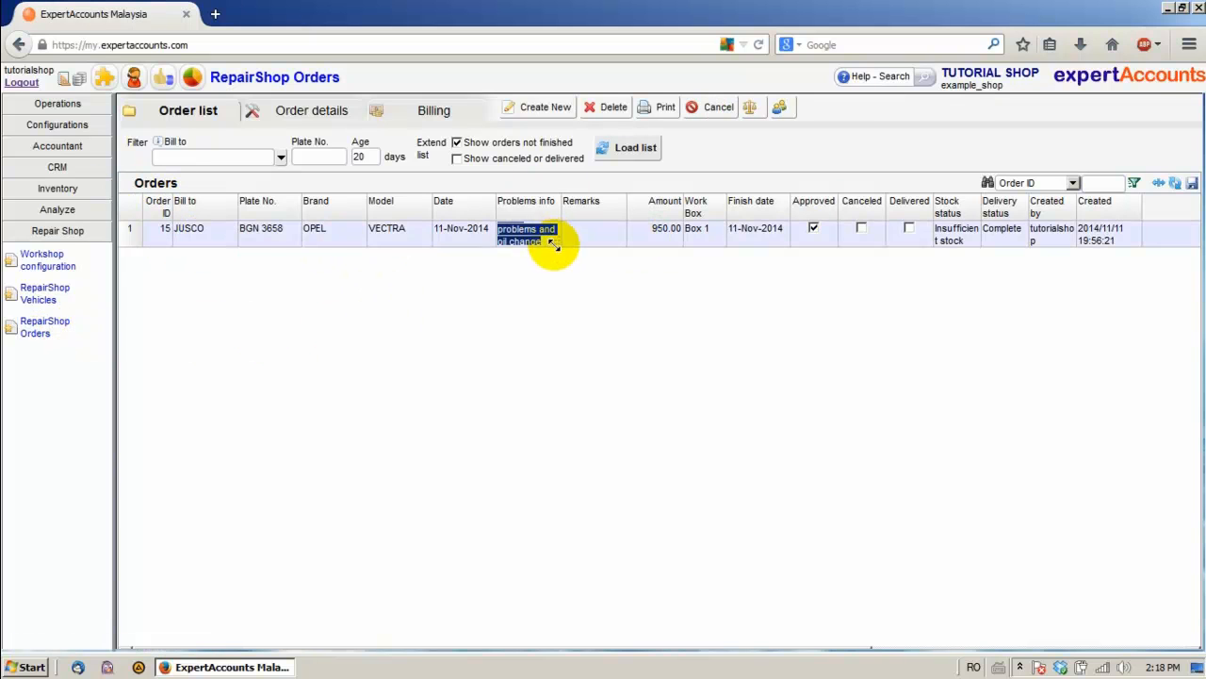
pyautogui.click(529, 244)
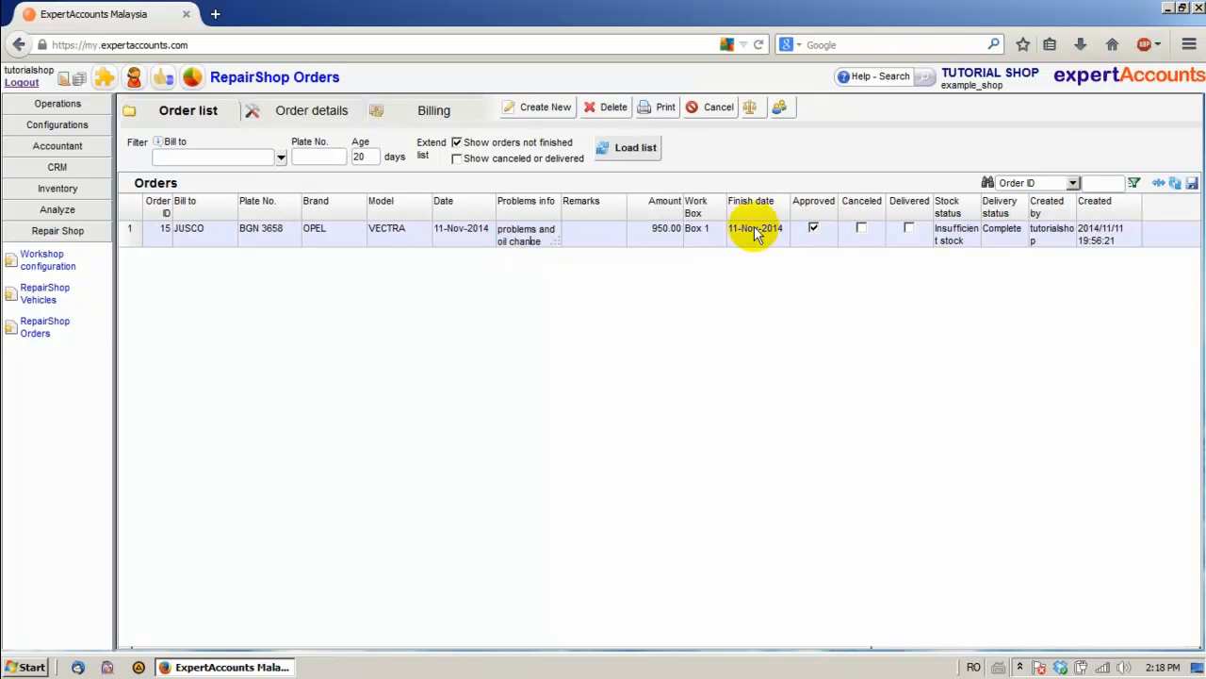
pyautogui.click(527, 105)
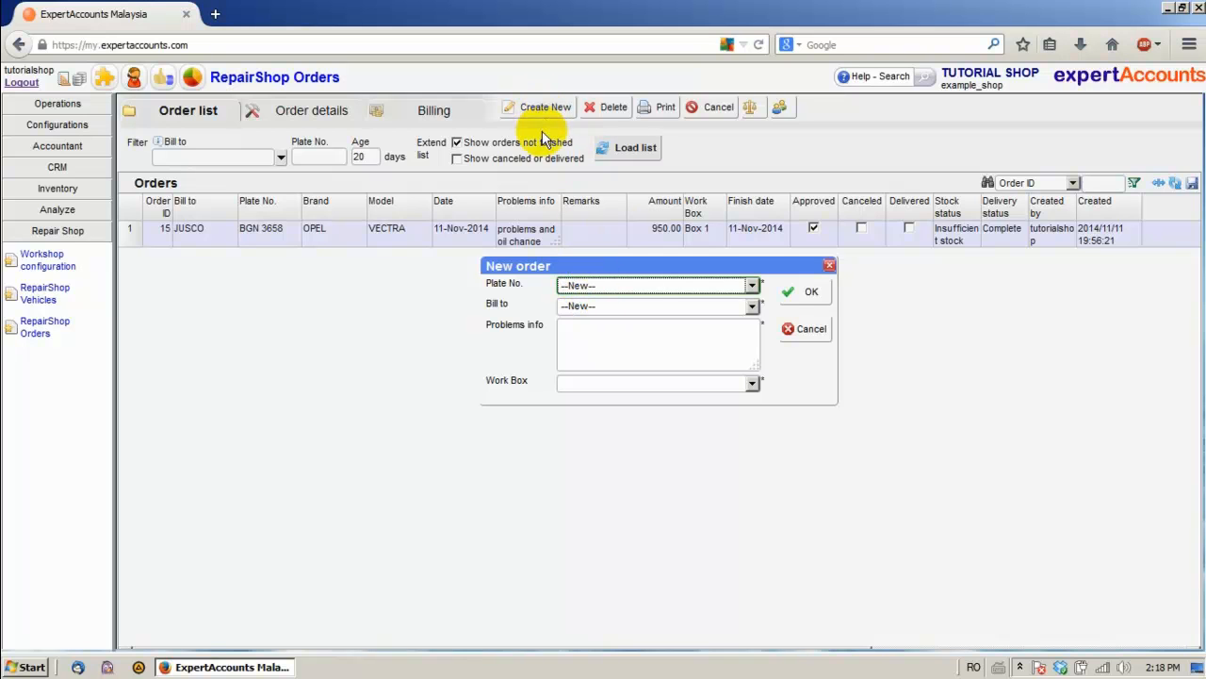
pyautogui.click(603, 286)
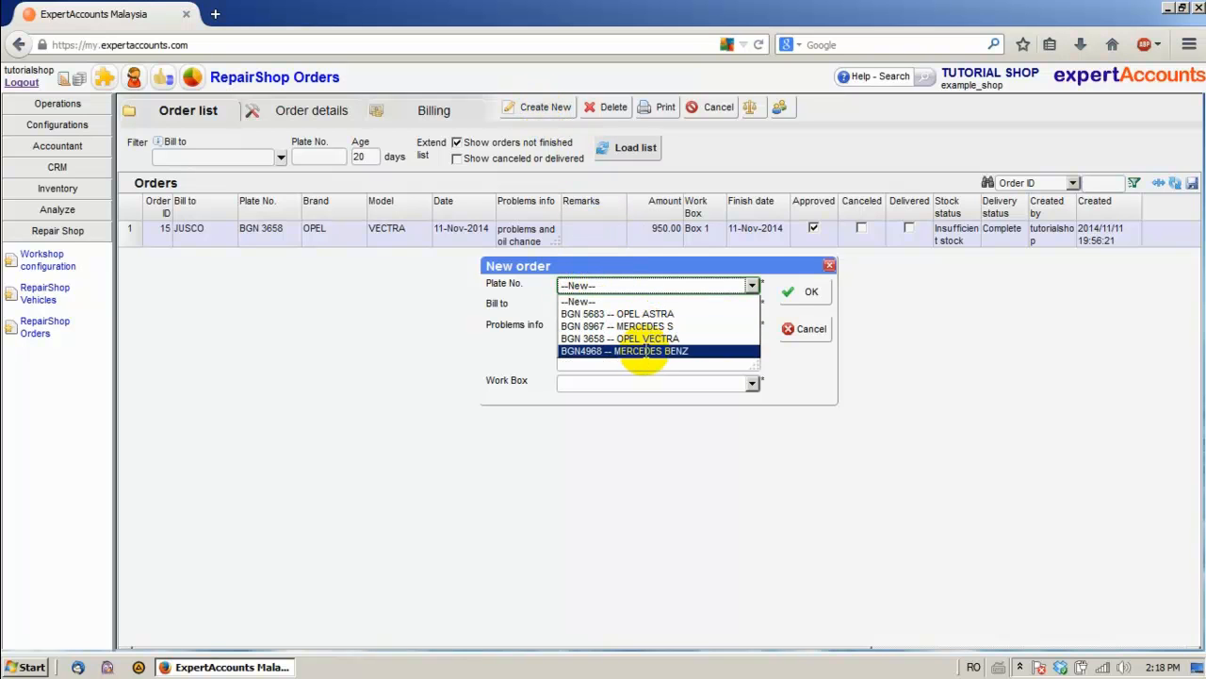
pyautogui.click(646, 352)
pyautogui.click(601, 308)
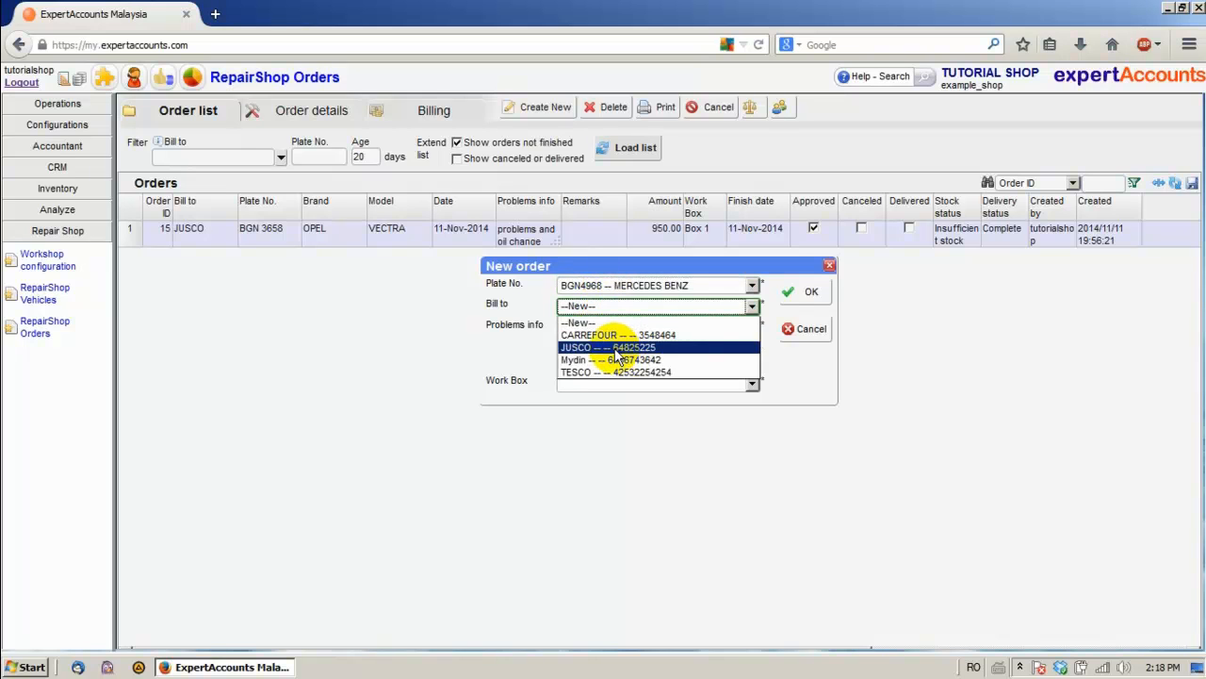
pyautogui.click(618, 347)
pyautogui.click(598, 341)
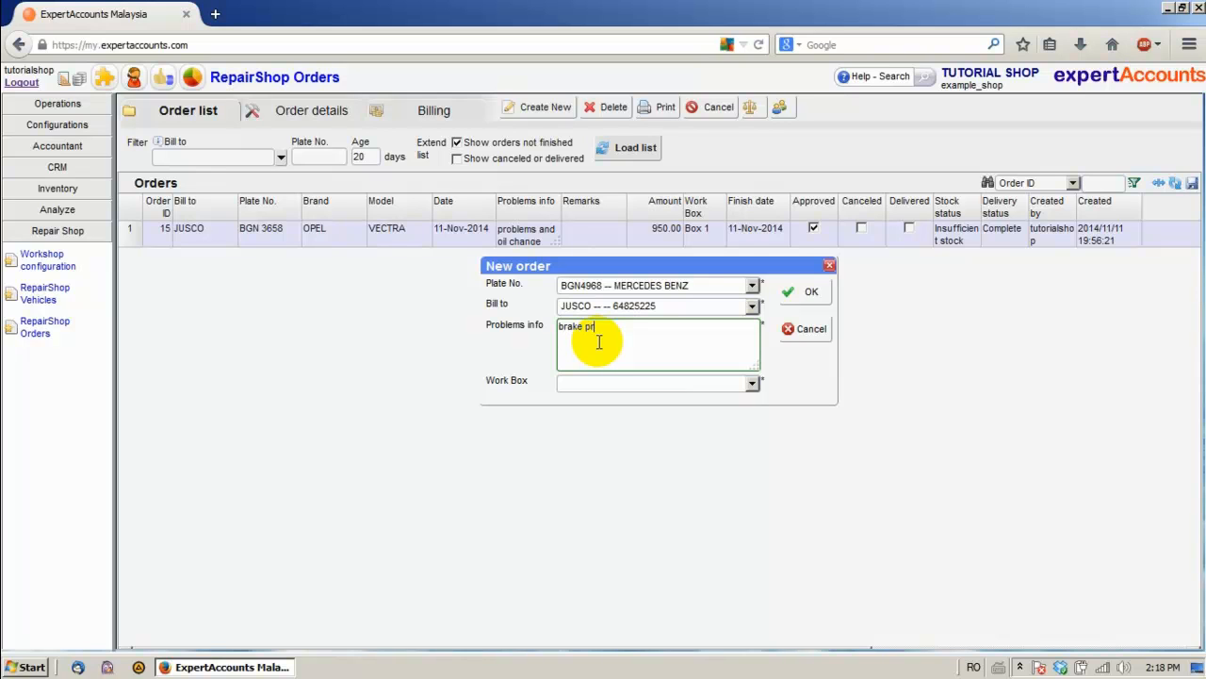
pyautogui.write('brake problems and oil change')
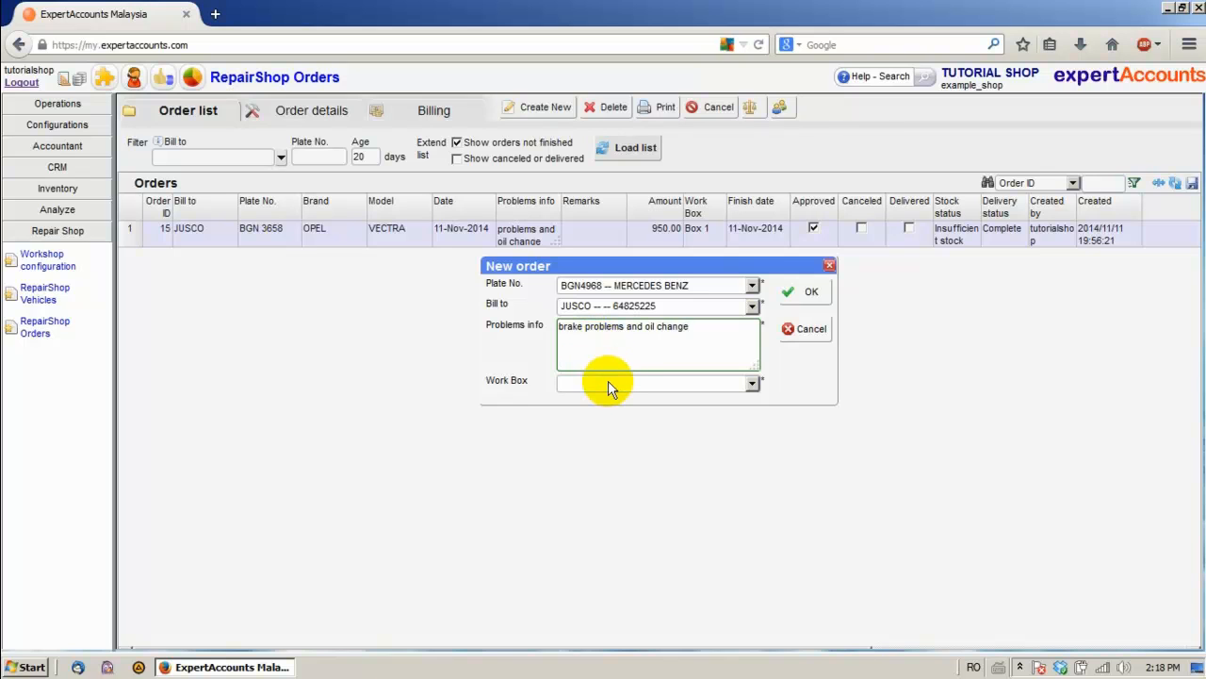
pyautogui.click(608, 384)
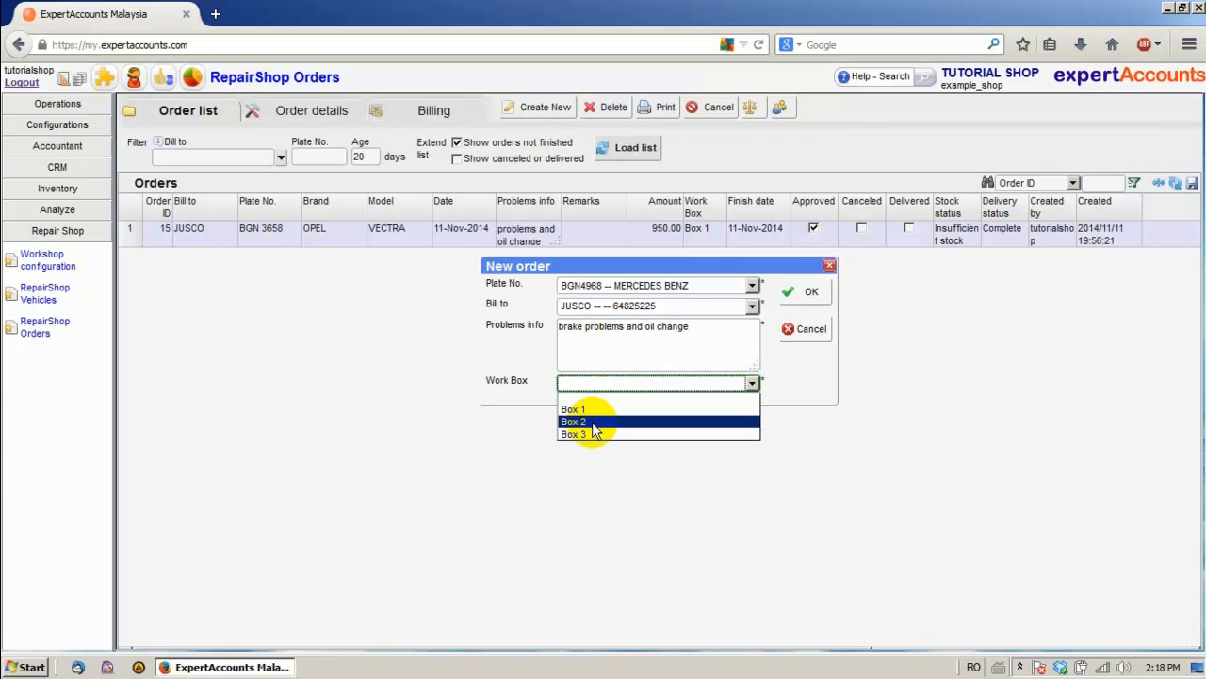
pyautogui.click(597, 422)
pyautogui.click(800, 298)
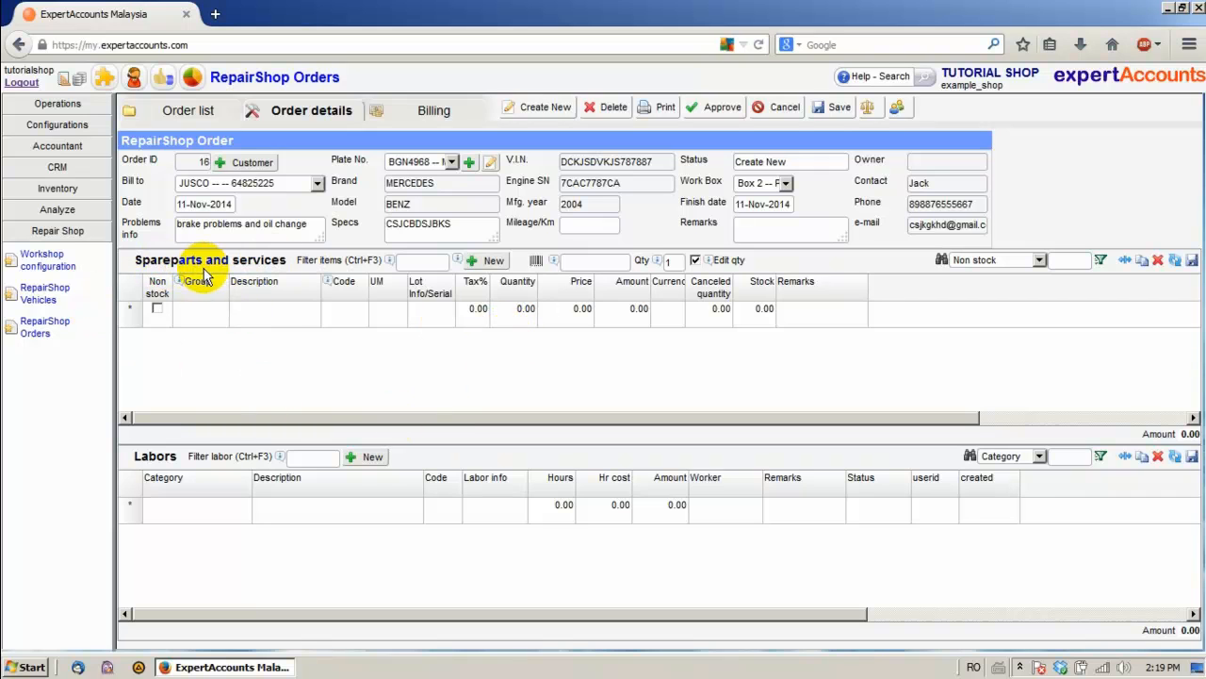
# Search spare parts for brake and add the PROJECT U Fastop brake part (BRK1, 650.00)
pyautogui.click(429, 263)
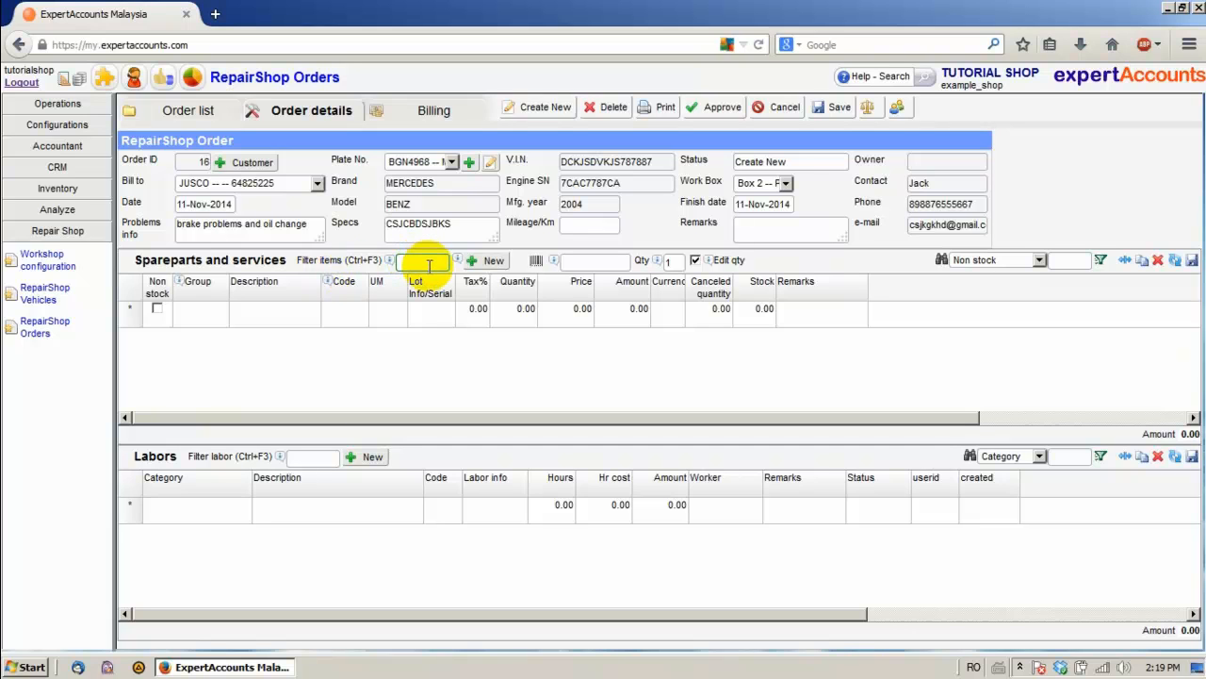
pyautogui.press('Return')
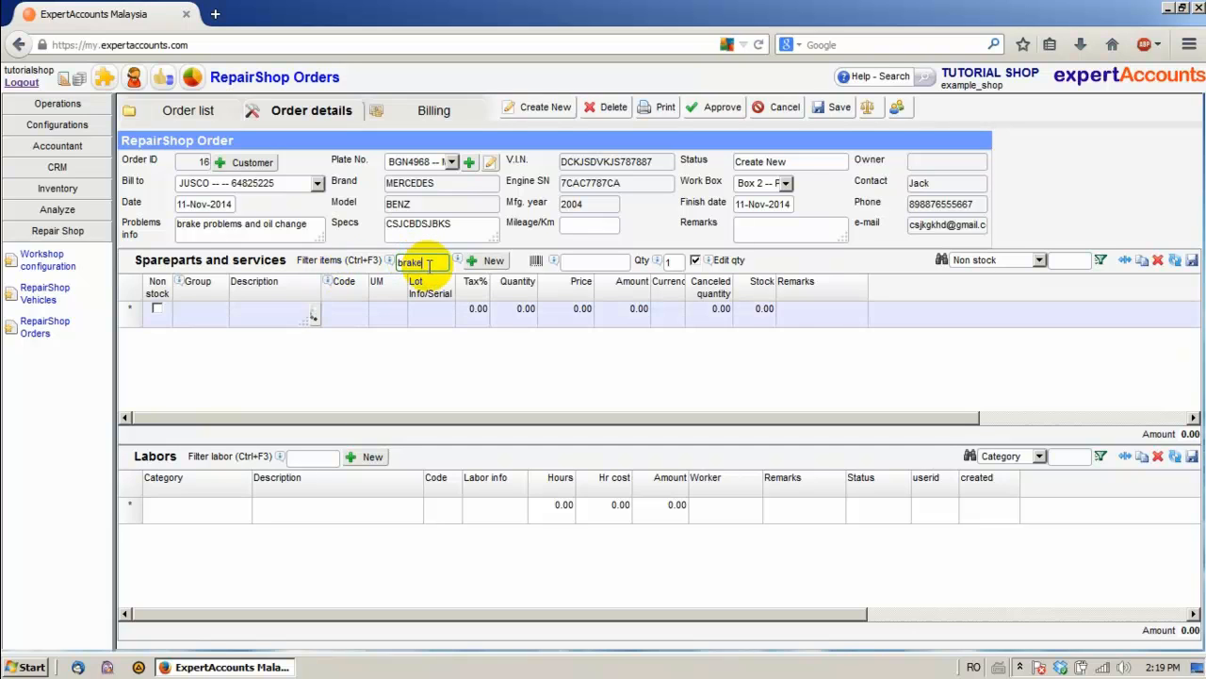
pyautogui.press('Down')
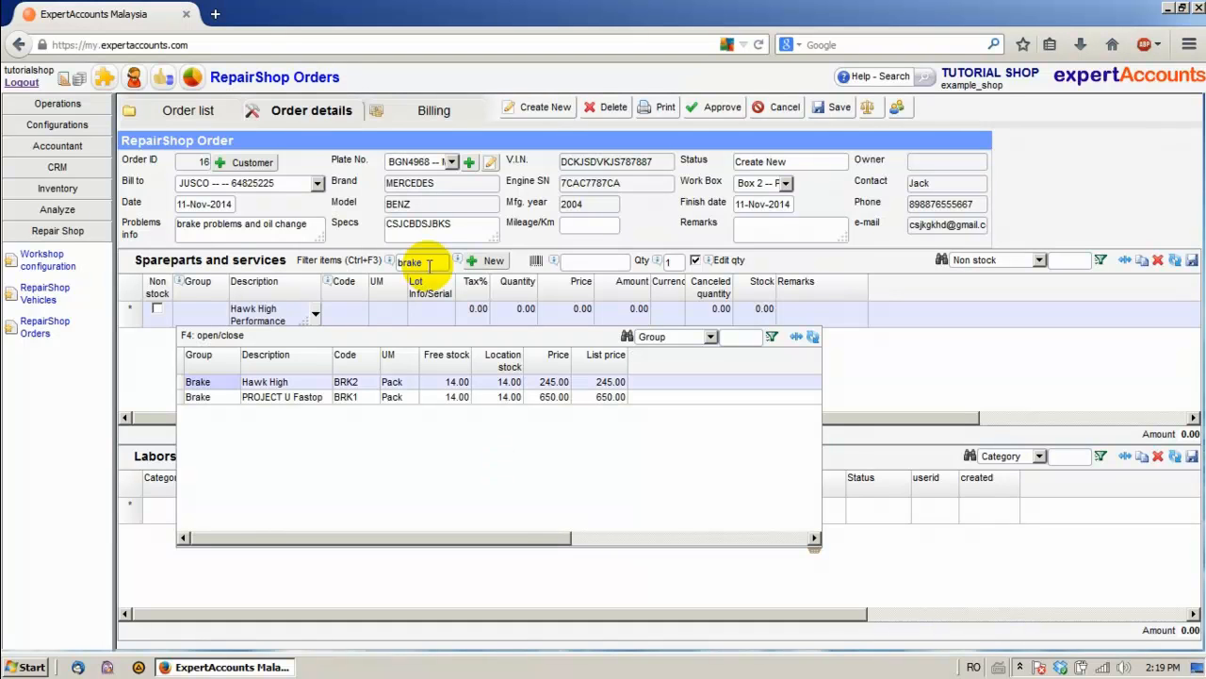
pyautogui.press('Down')
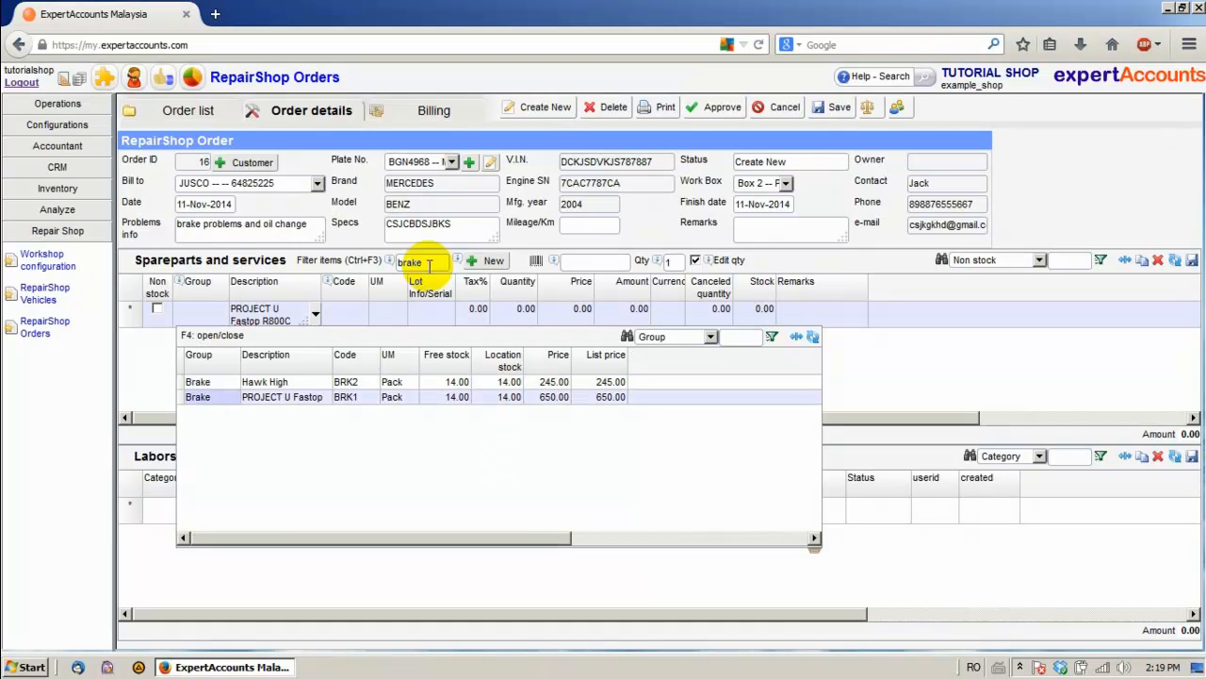
pyautogui.press('Return')
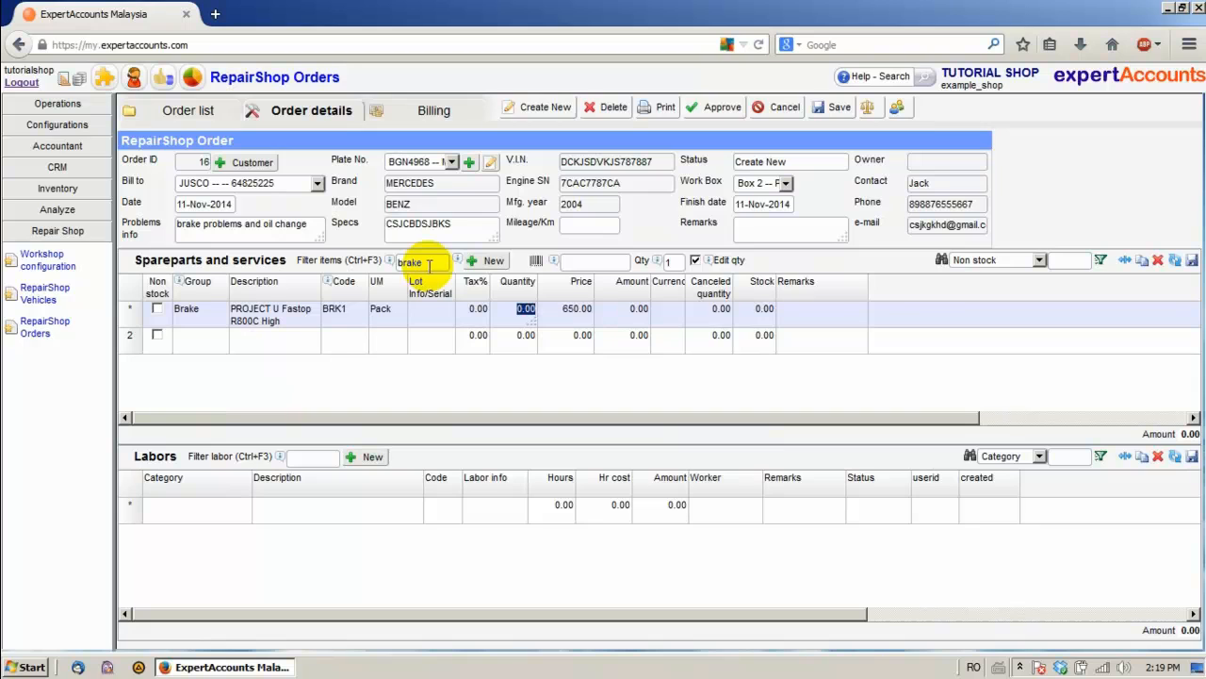
# Add the API SN 4 LITERS oil and set both parts to quantity 1, totalling 770.00
pyautogui.hotkey('ctrl', 'F3')
pyautogui.write('oil')
pyautogui.press('Return')
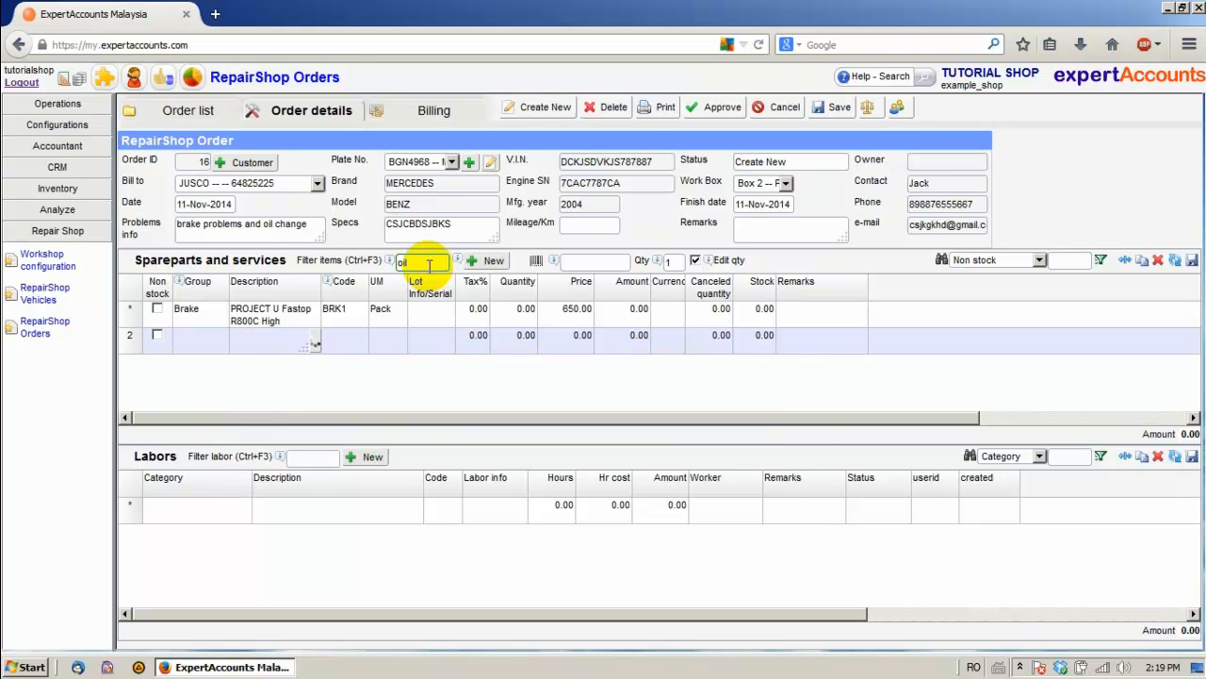
pyautogui.press('Return')
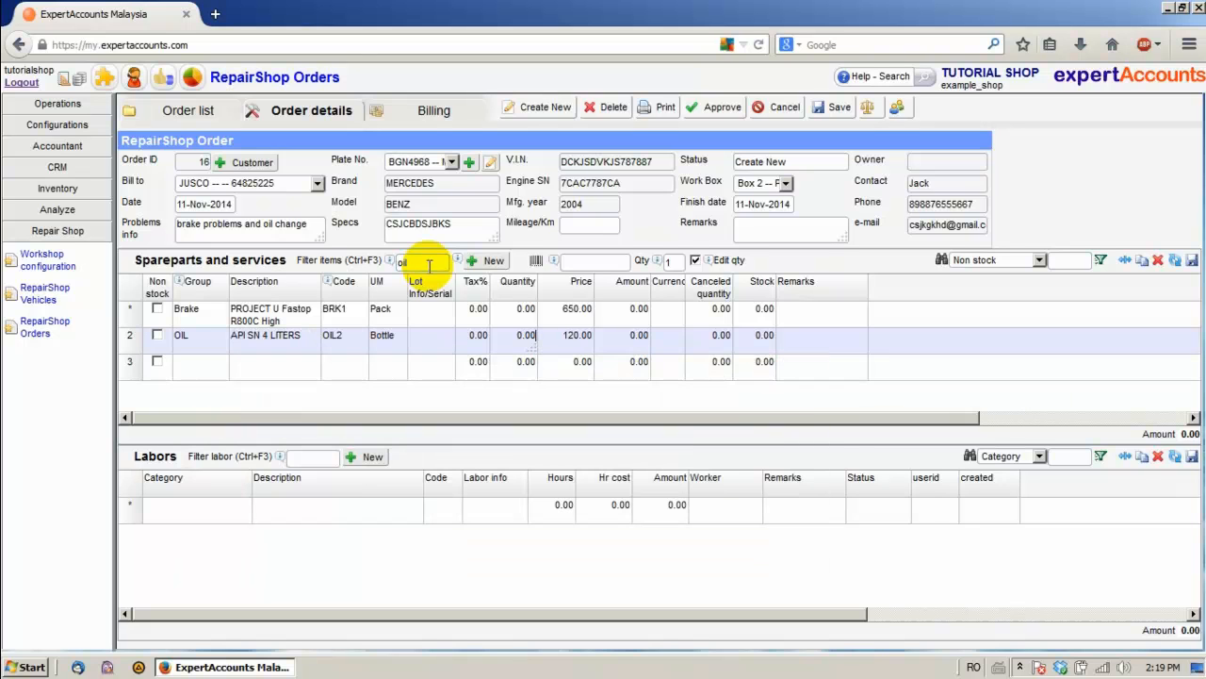
pyautogui.write('1')
pyautogui.press('Up')
pyautogui.write('1')
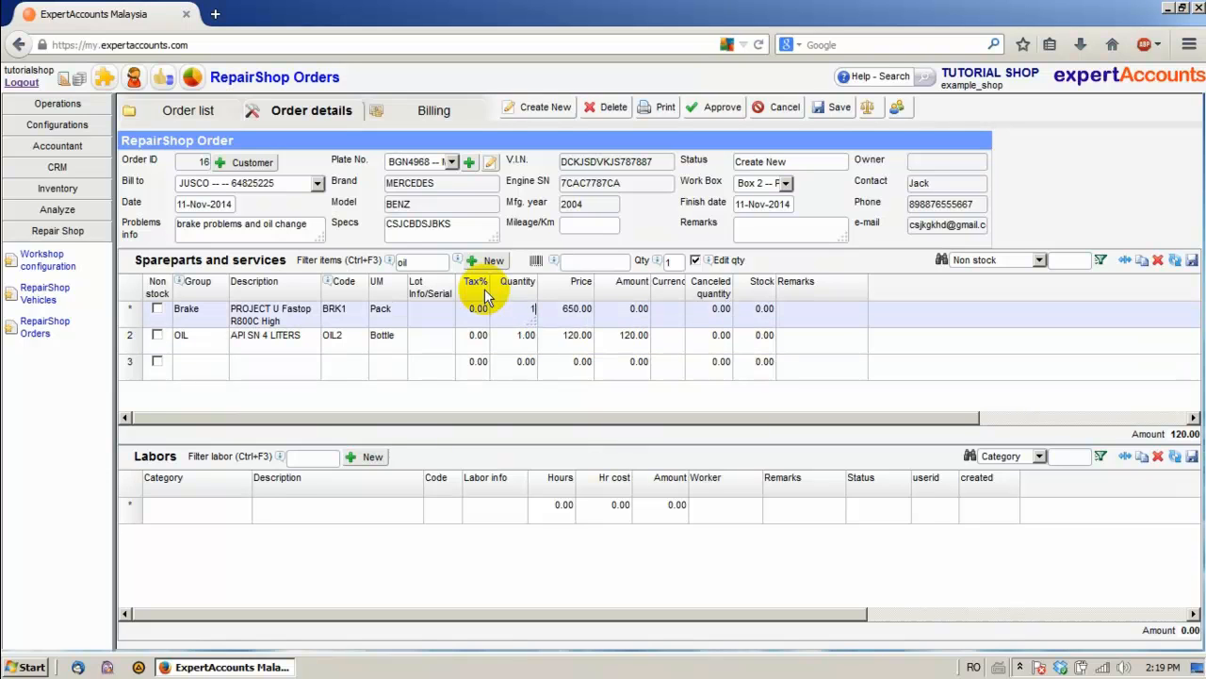
pyautogui.press('Down')
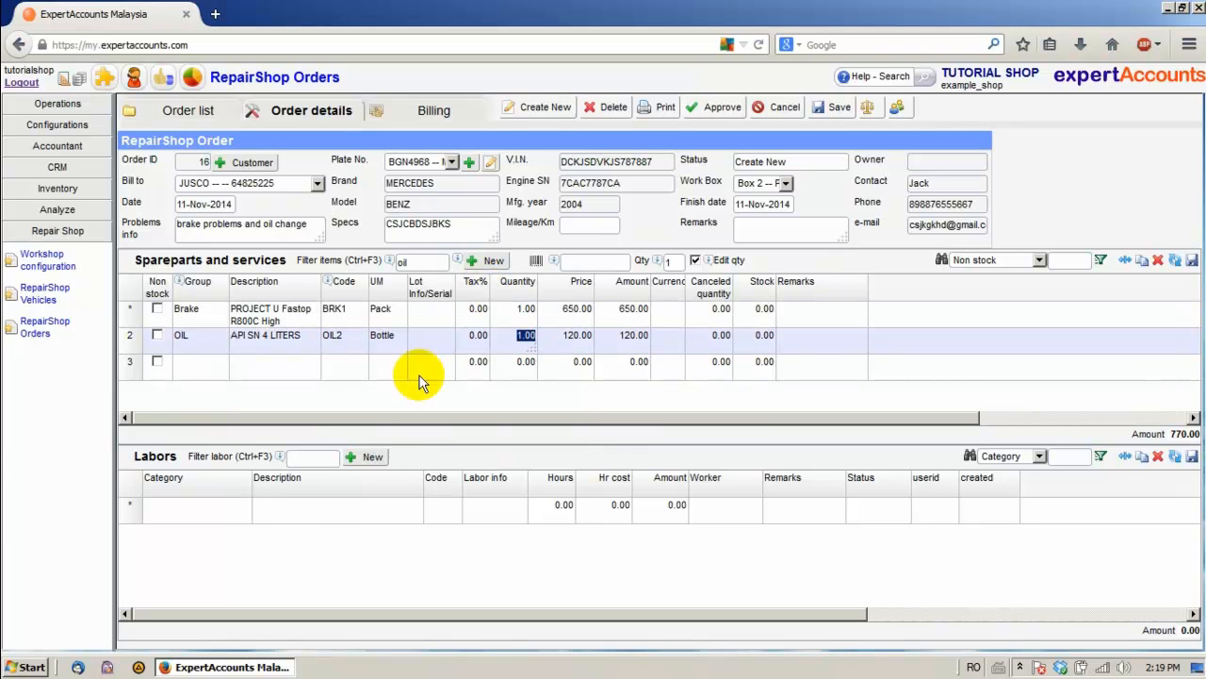
pyautogui.click(323, 457)
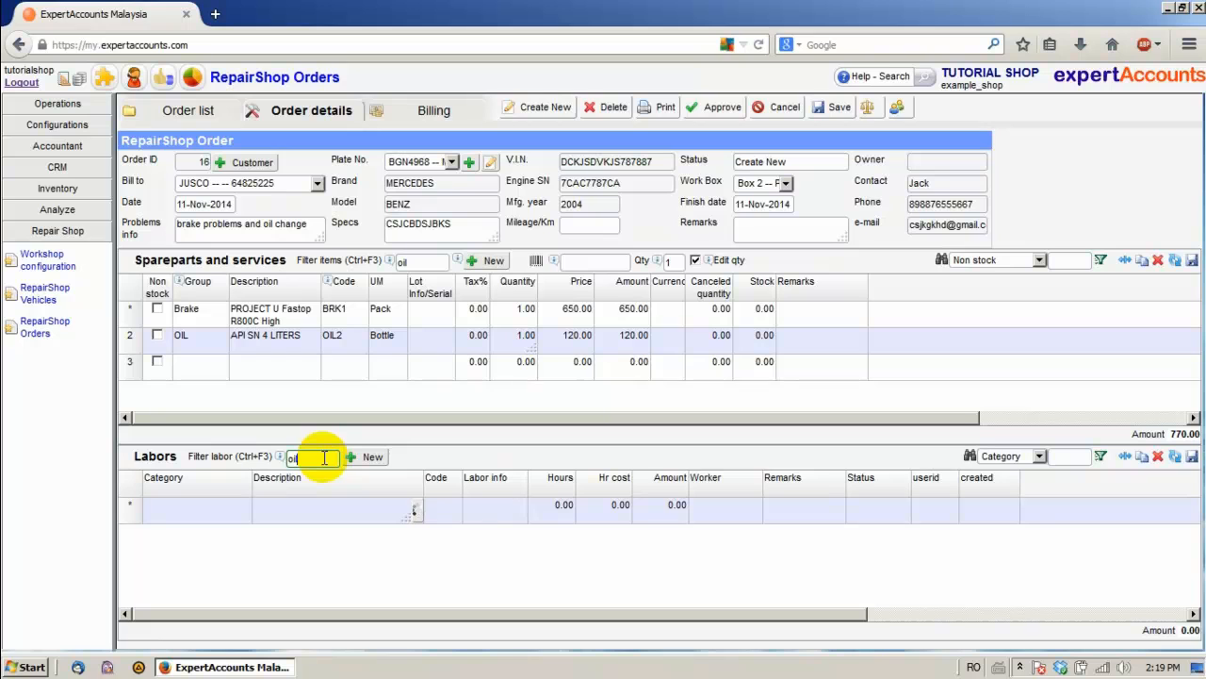
# Add the Replaced differential oil labor line from the oil labor search
pyautogui.press('Down')
pyautogui.press('Down')
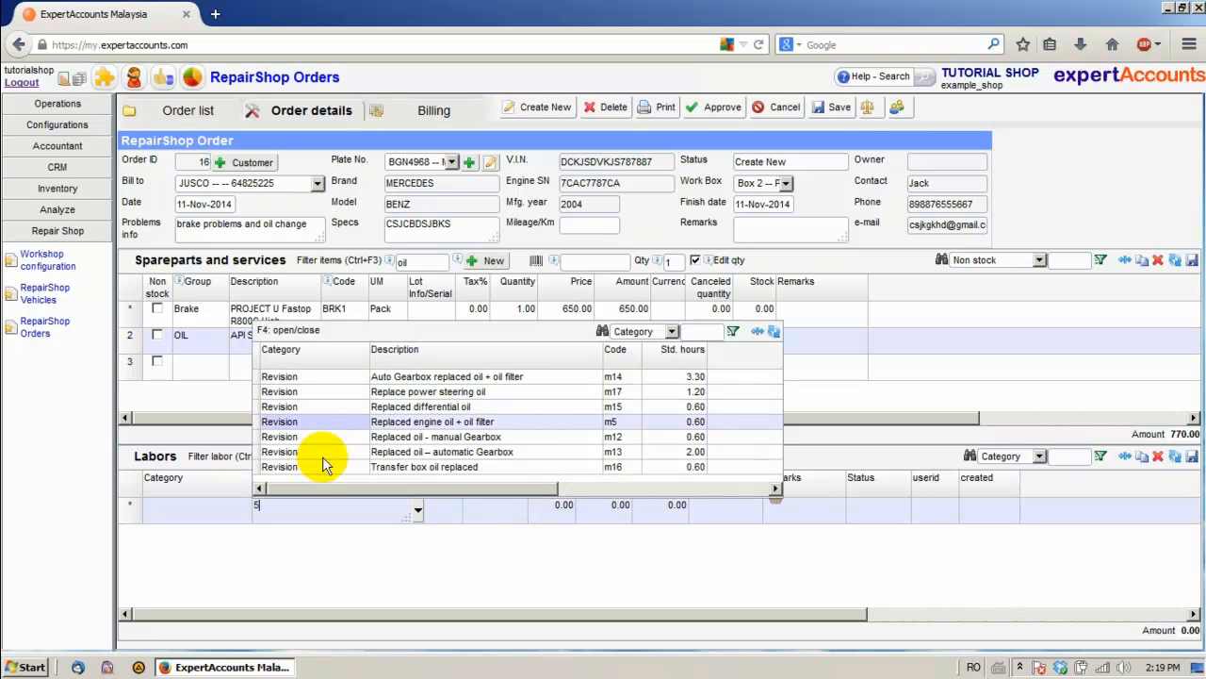
pyautogui.press('Up')
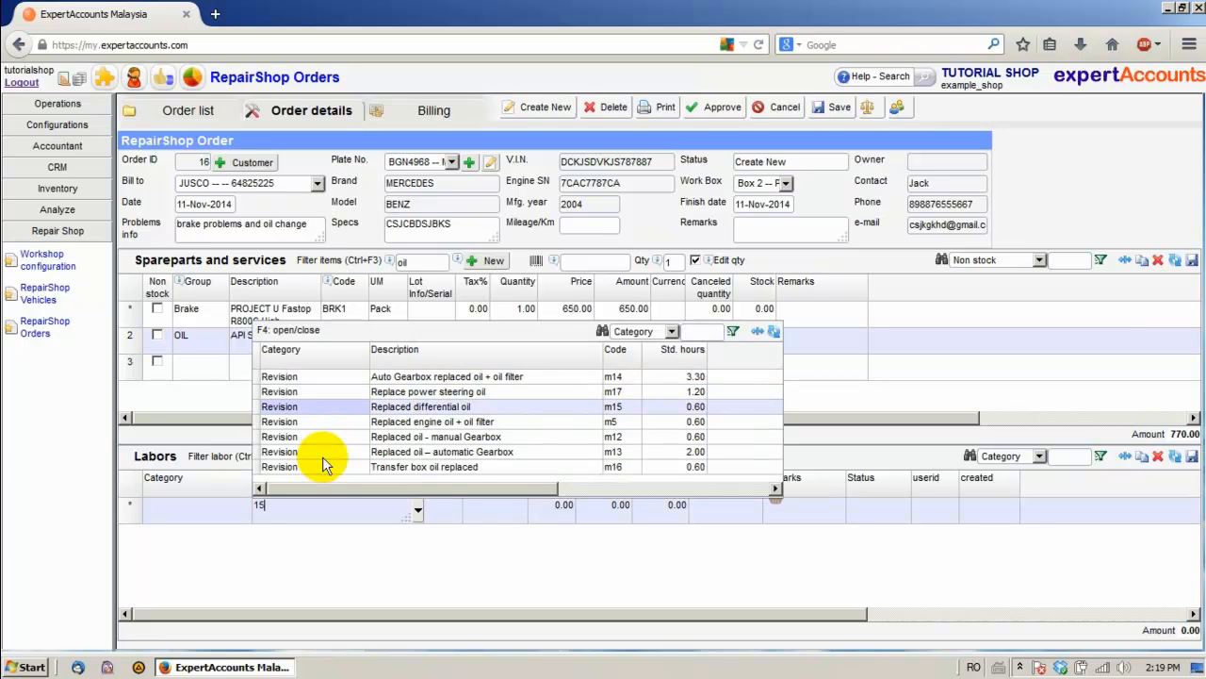
pyautogui.press('Return')
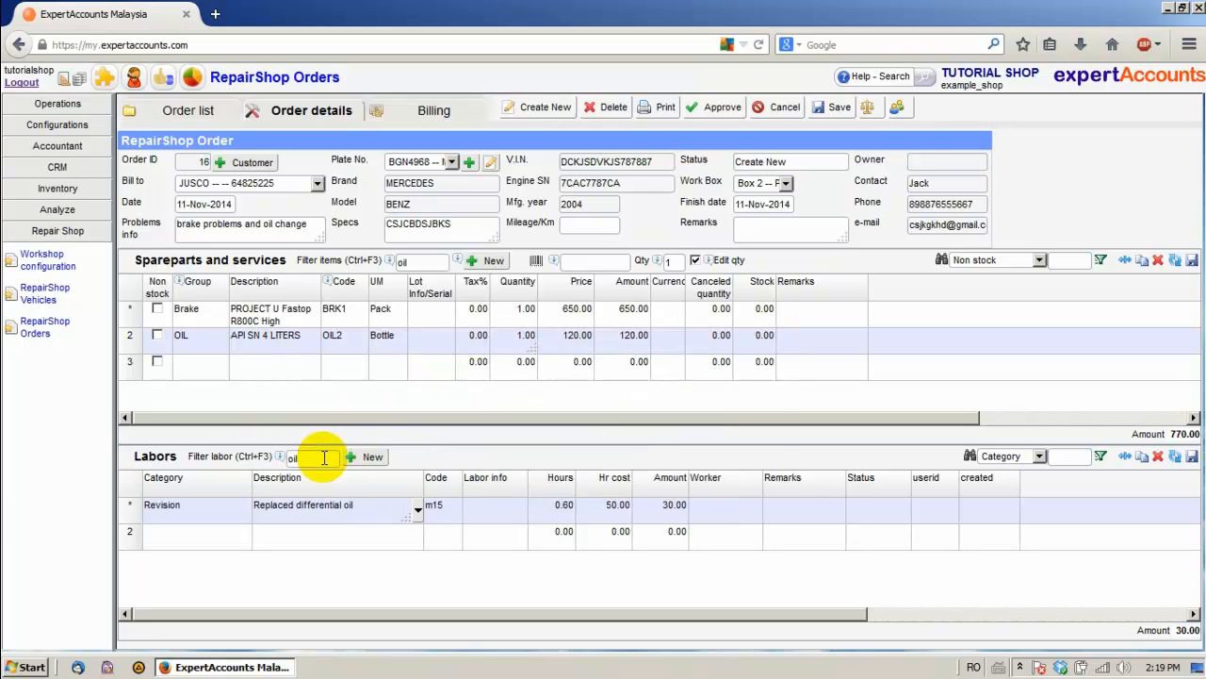
# Add Replaced brake pads / pair labor and save the order, labor totalling 90.00
pyautogui.click(323, 457)
pyautogui.write('brake')
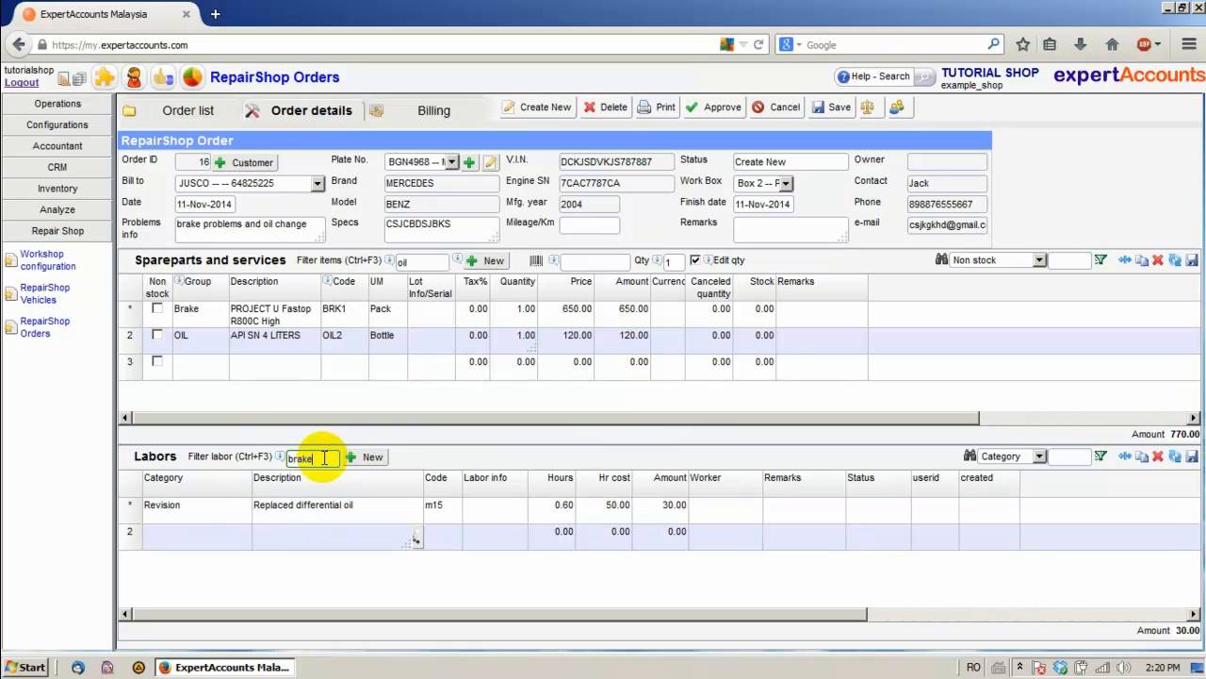
pyautogui.press('Return')
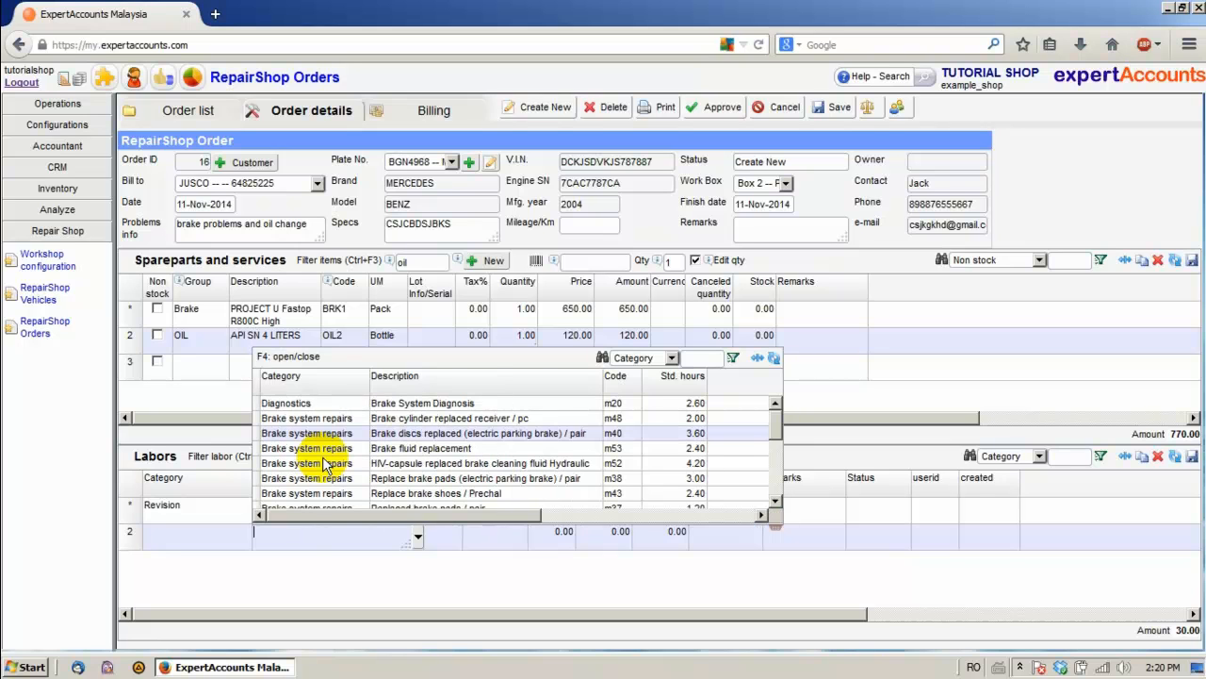
pyautogui.write('53')
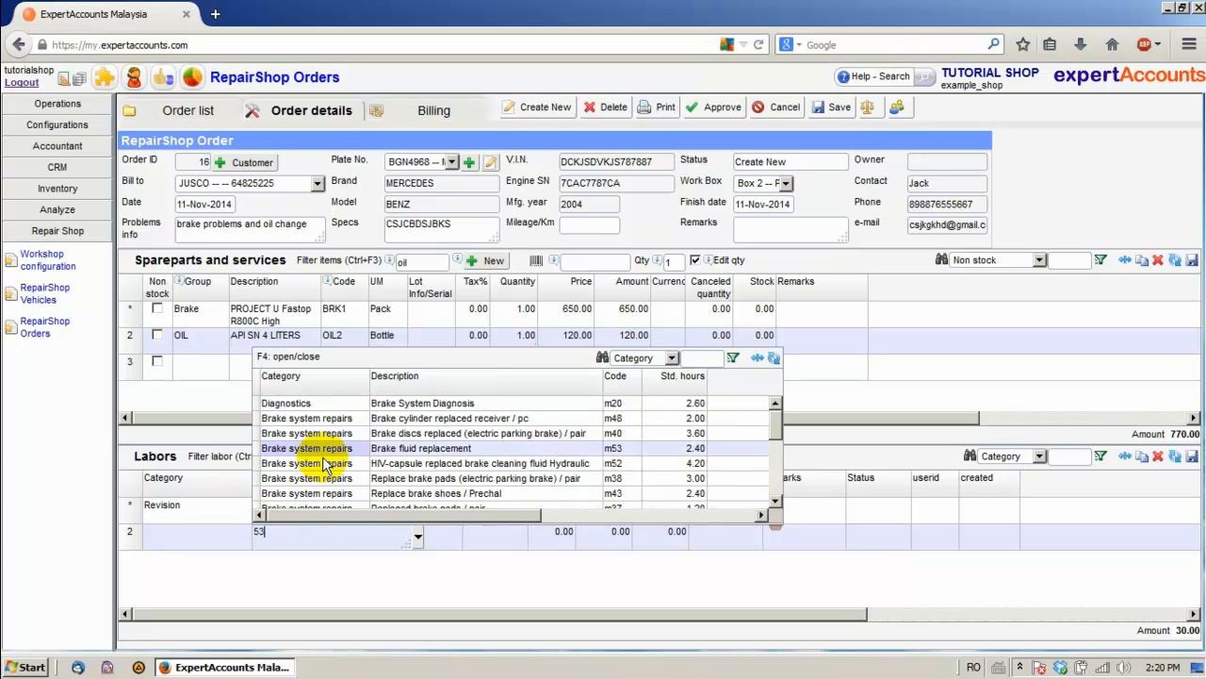
pyautogui.press('BackSpace')
pyautogui.press('BackSpace')
pyautogui.write('43')
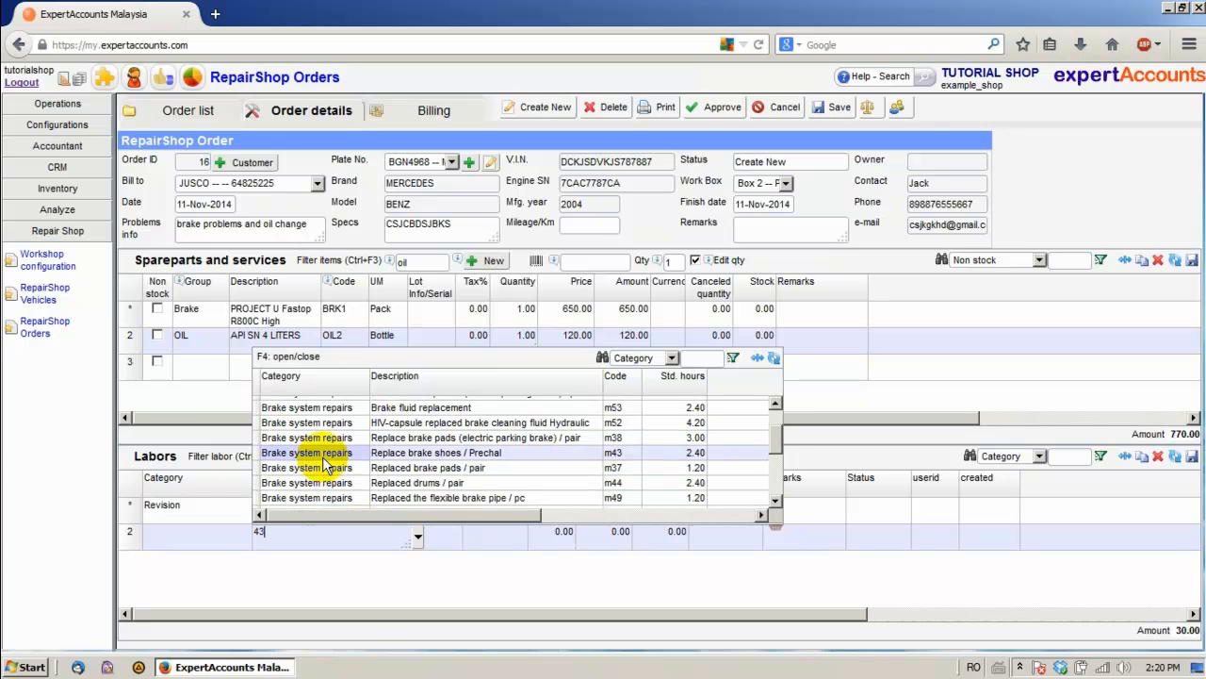
pyautogui.click(324, 465)
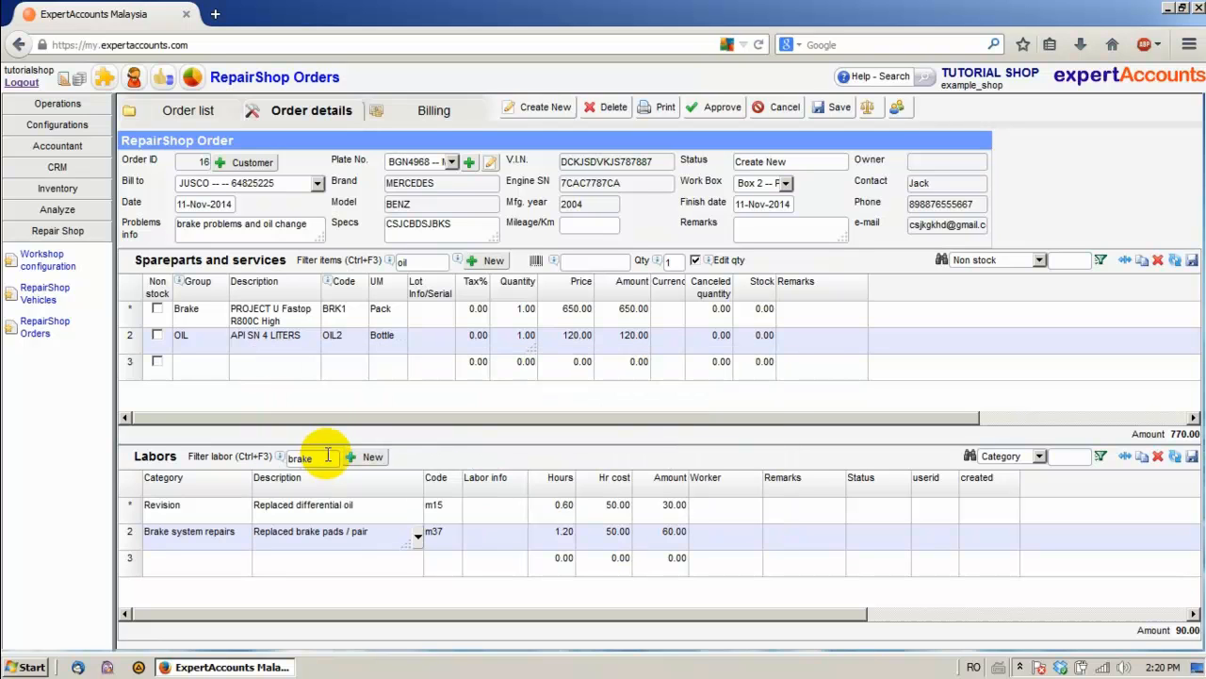
pyautogui.click(840, 111)
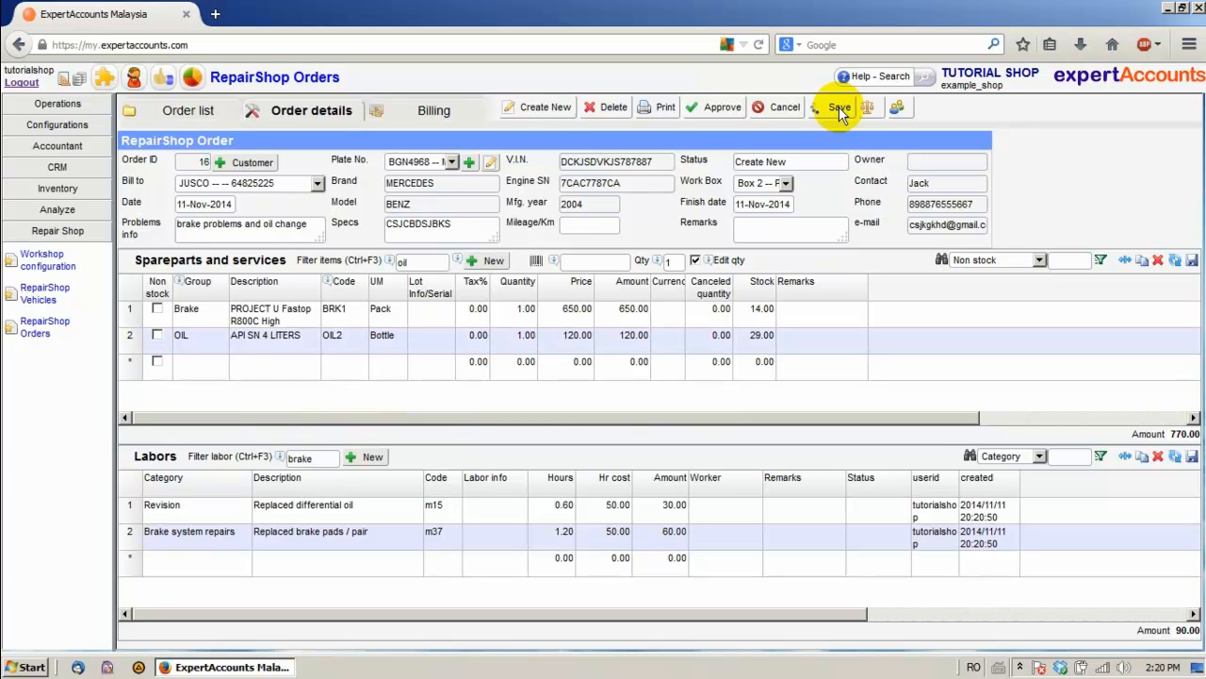
# Approve repair order 16 and confirm the approval prompt with OK
pyautogui.click(714, 109)
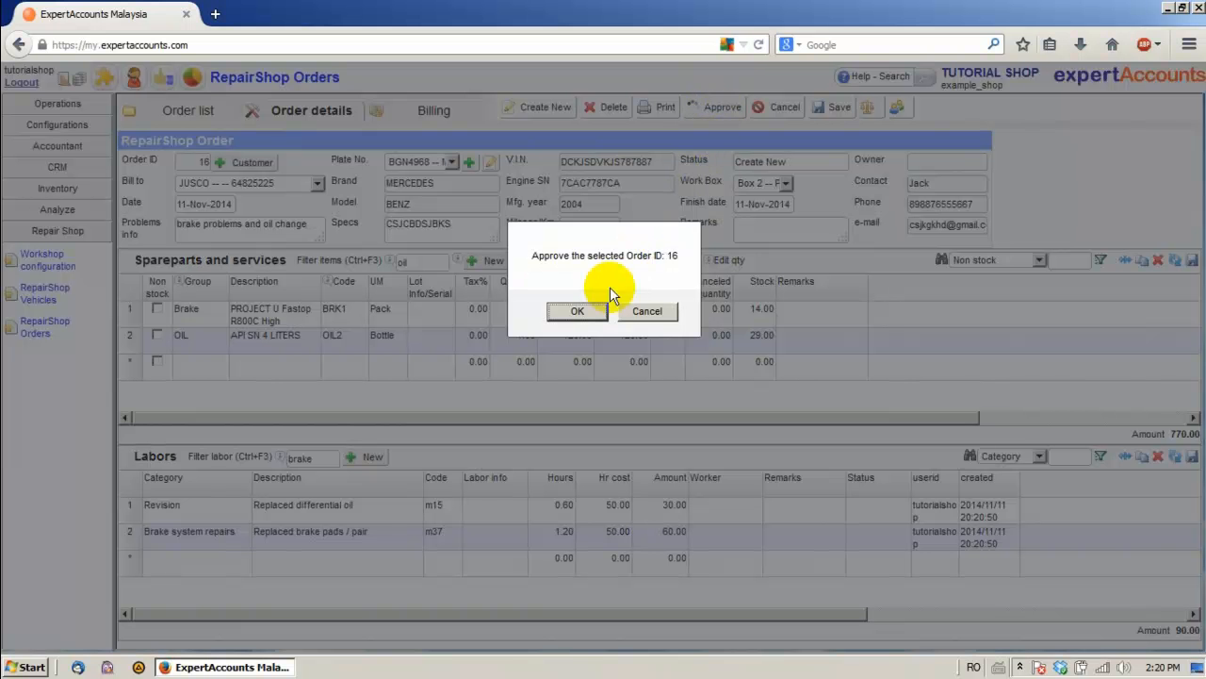
pyautogui.click(578, 311)
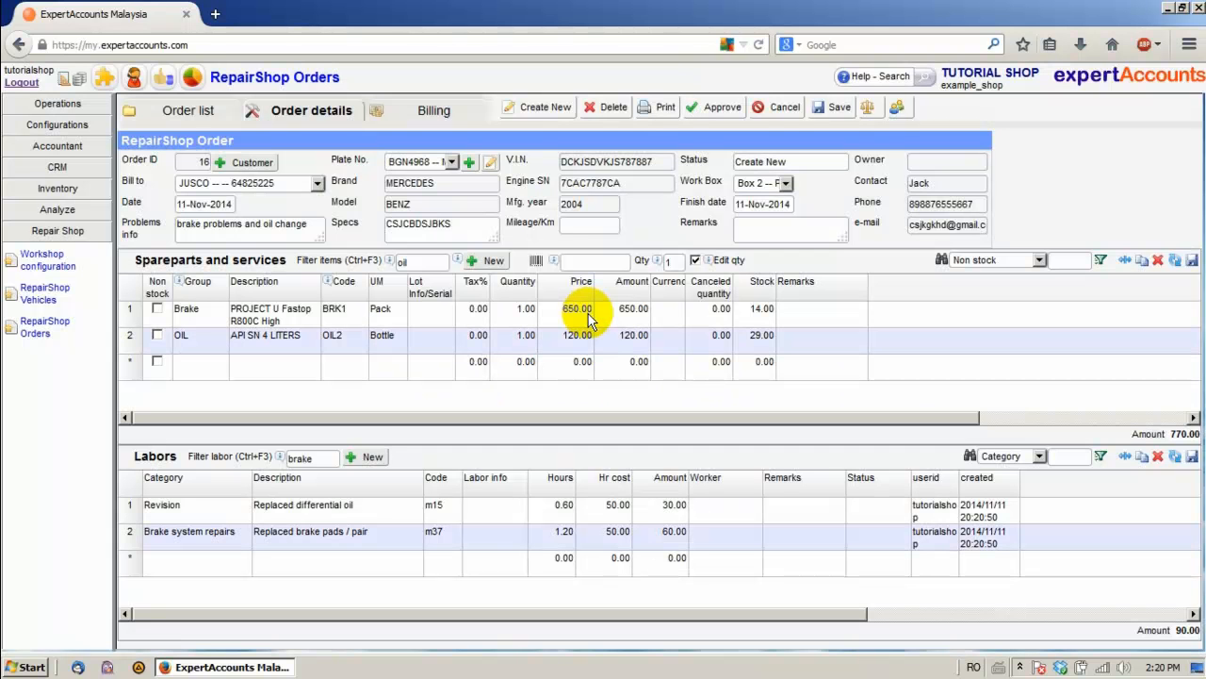
# Reload the order list to confirm order 16 is approved, then open its Sale Invoice billing list
pyautogui.click(184, 115)
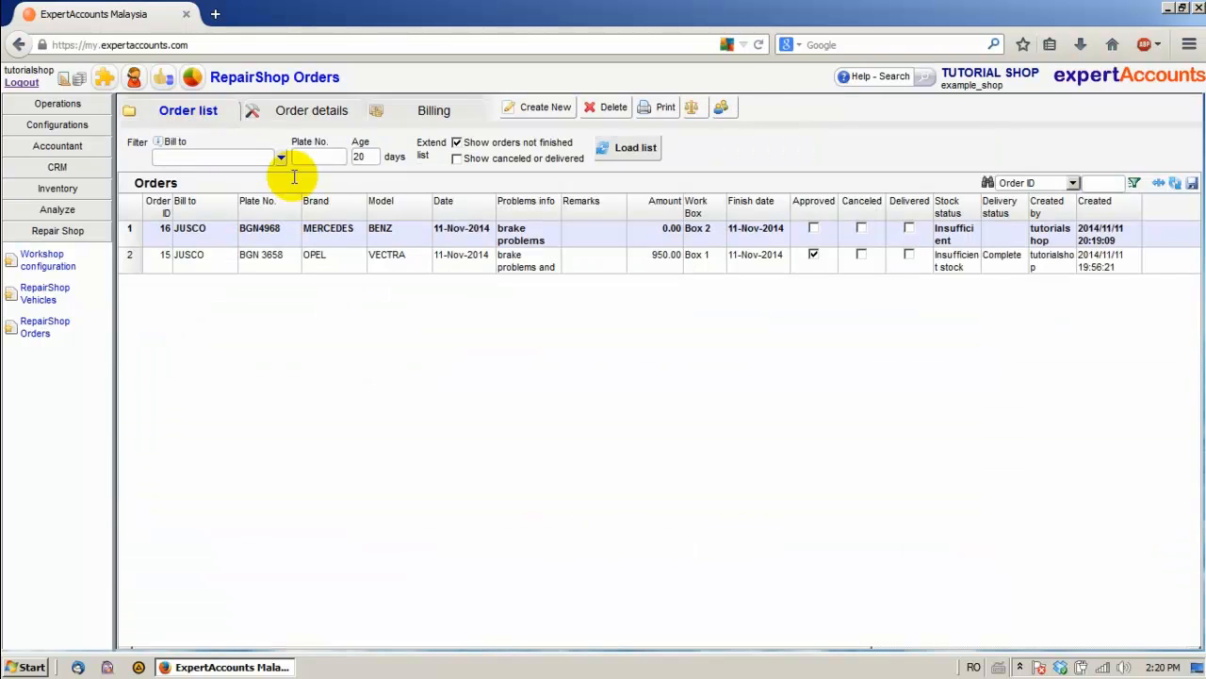
pyautogui.click(635, 149)
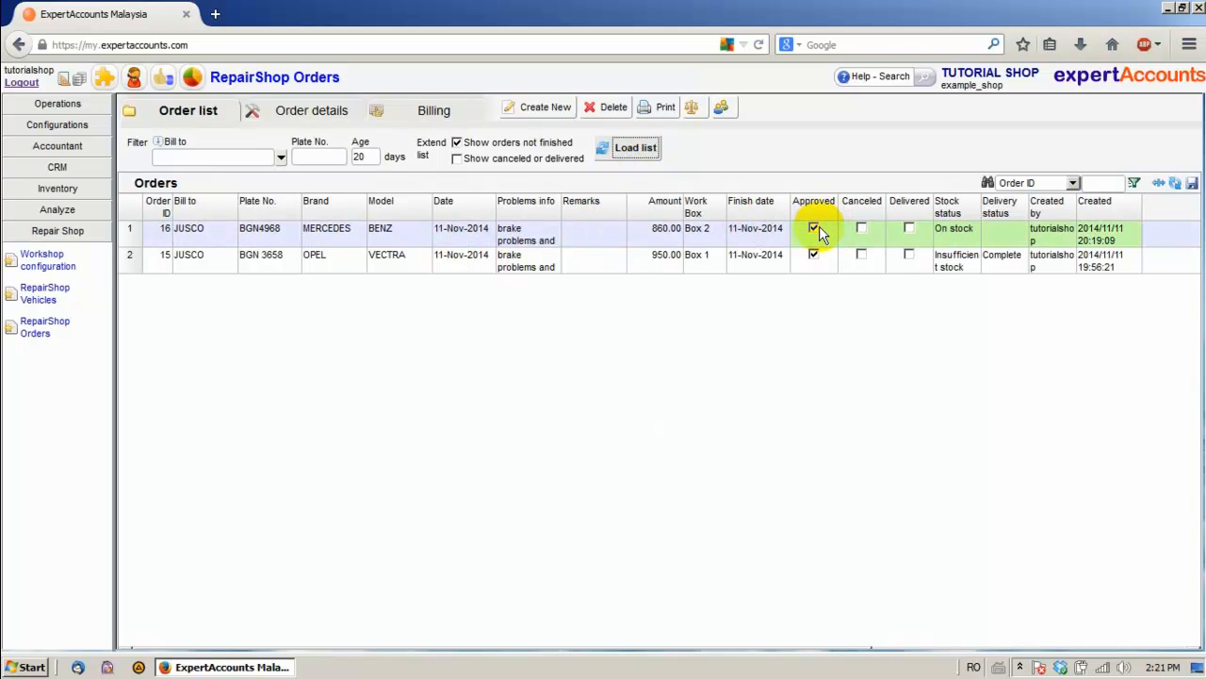
pyautogui.click(428, 112)
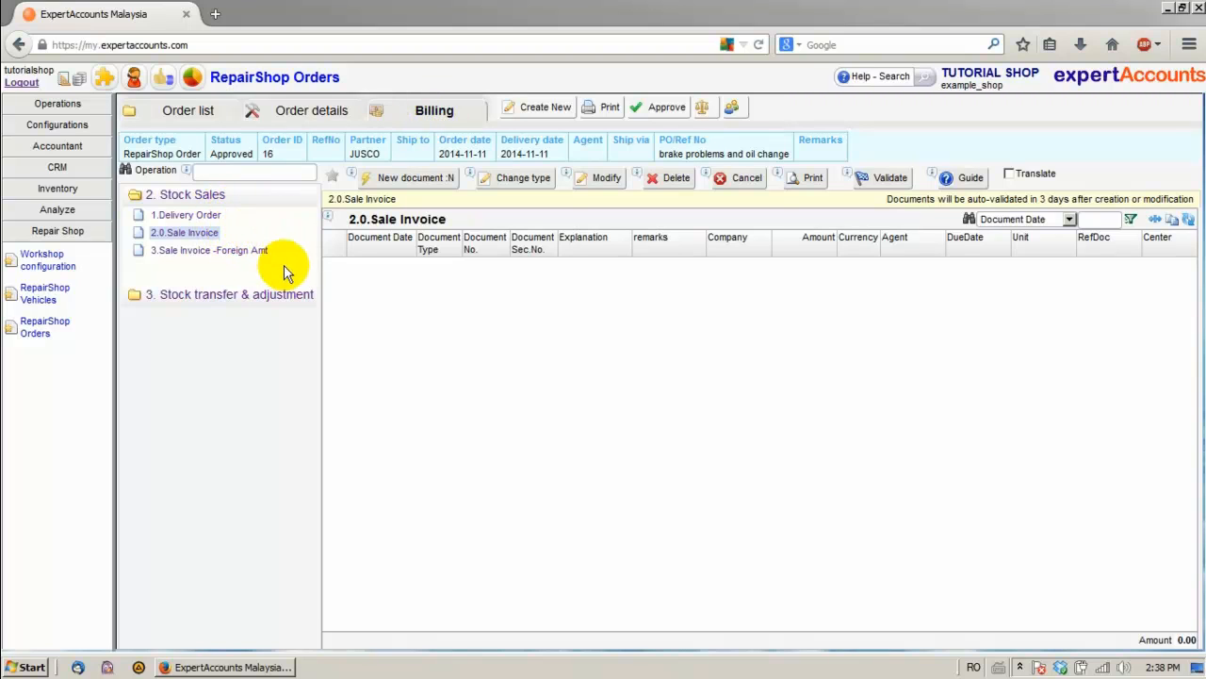
# Start a new sale invoice for order 16 and review its 860.00 net total report
pyautogui.click(185, 238)
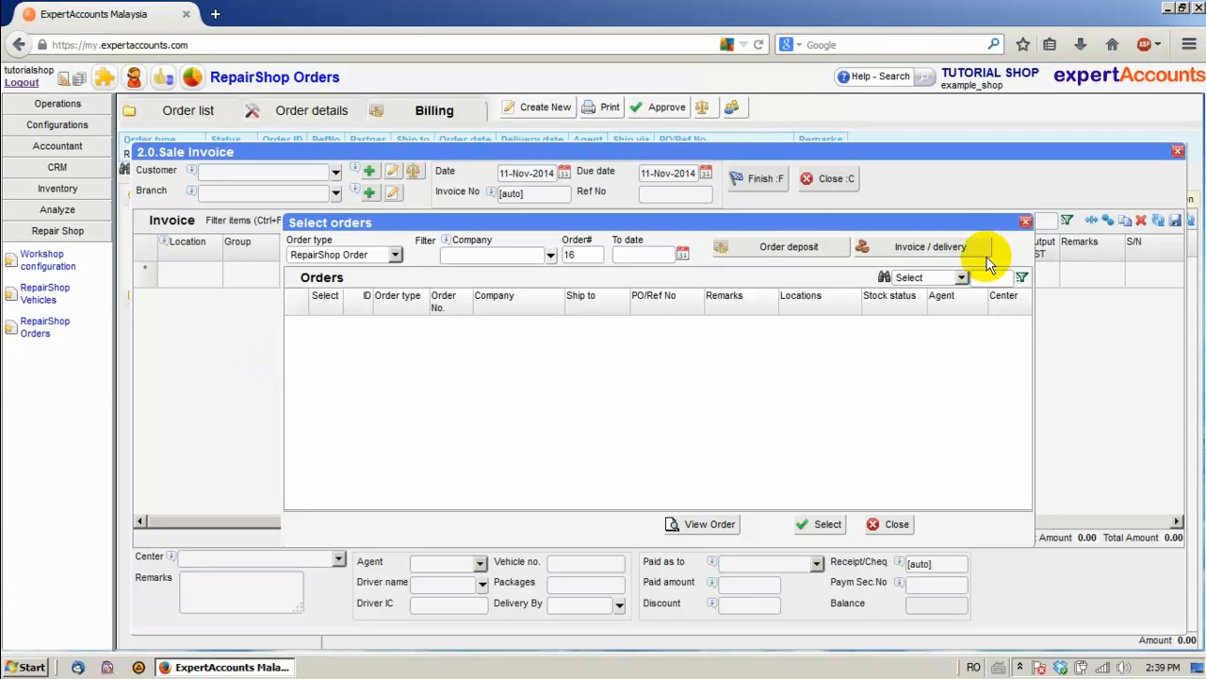
pyautogui.click(918, 245)
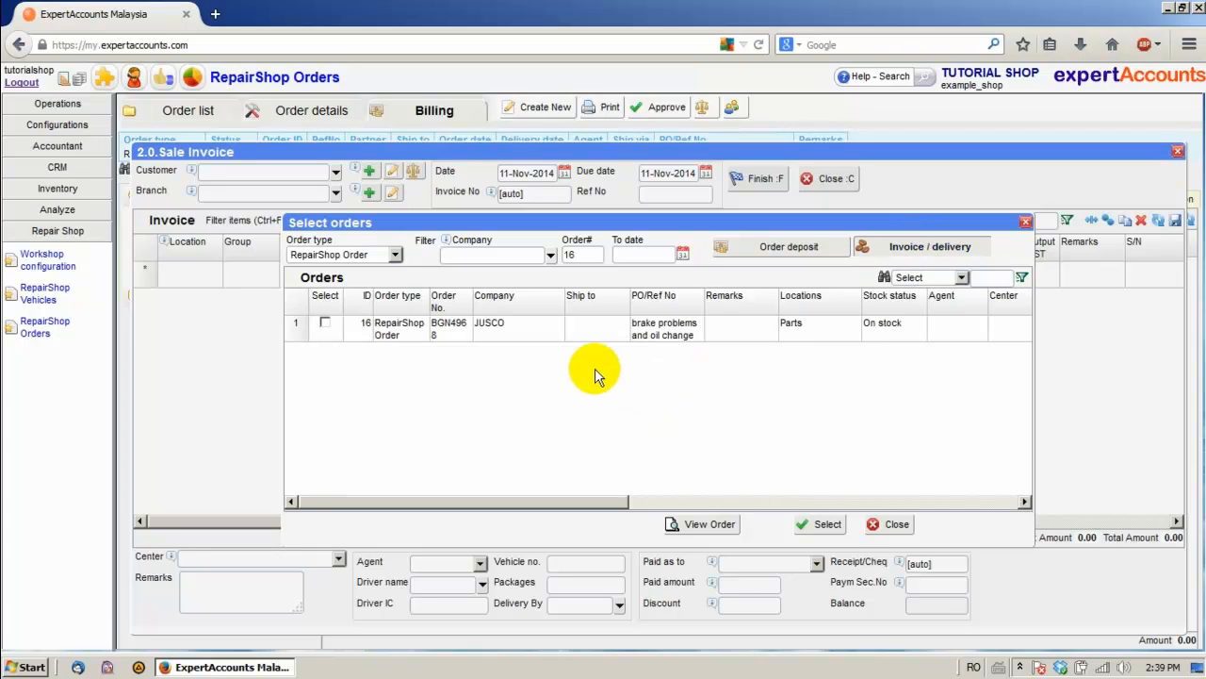
pyautogui.click(326, 323)
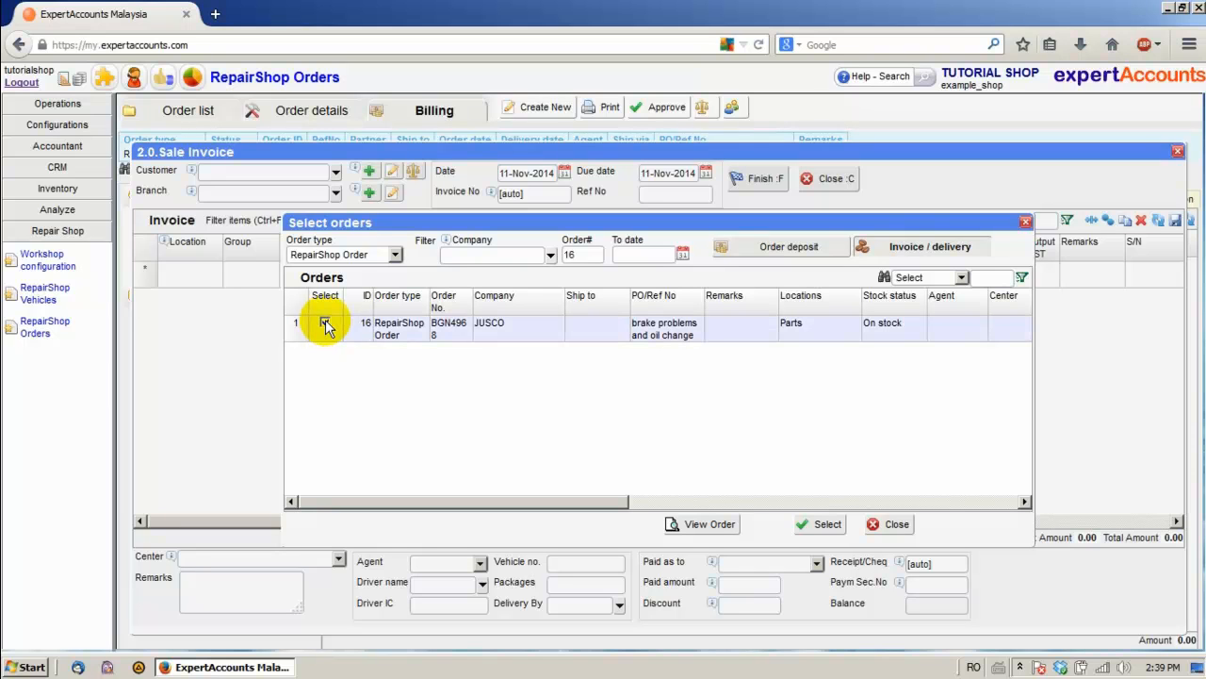
pyautogui.click(701, 526)
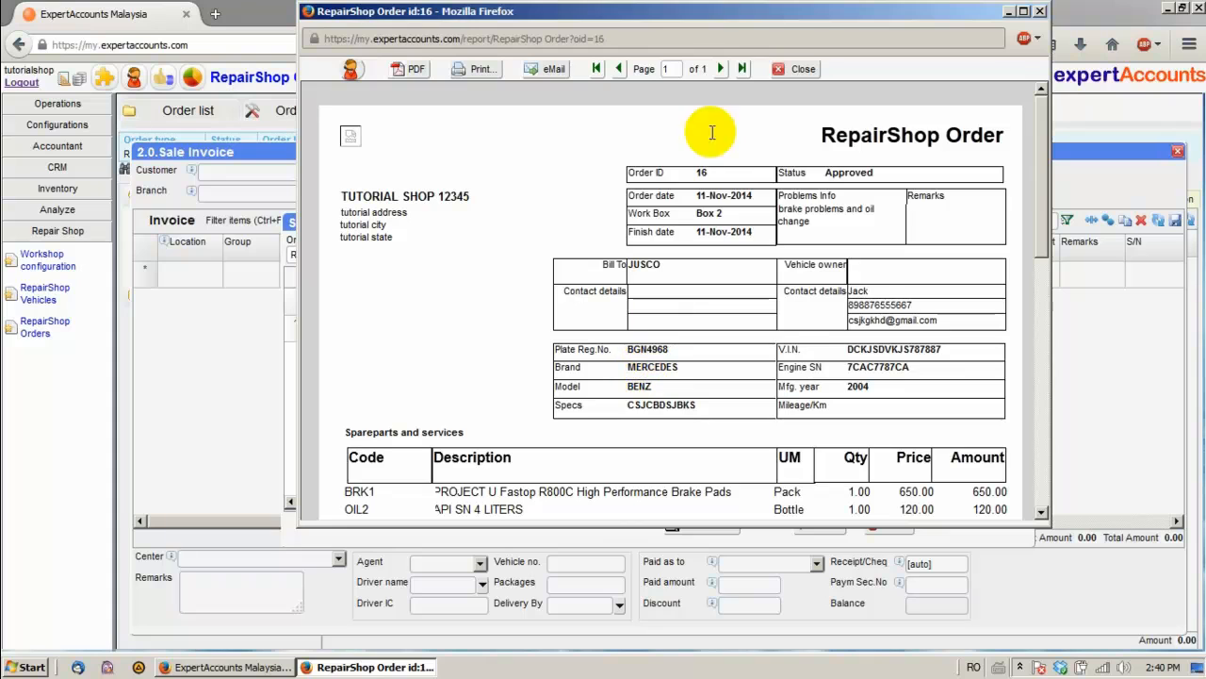
pyautogui.scroll(-5, 798, 73)
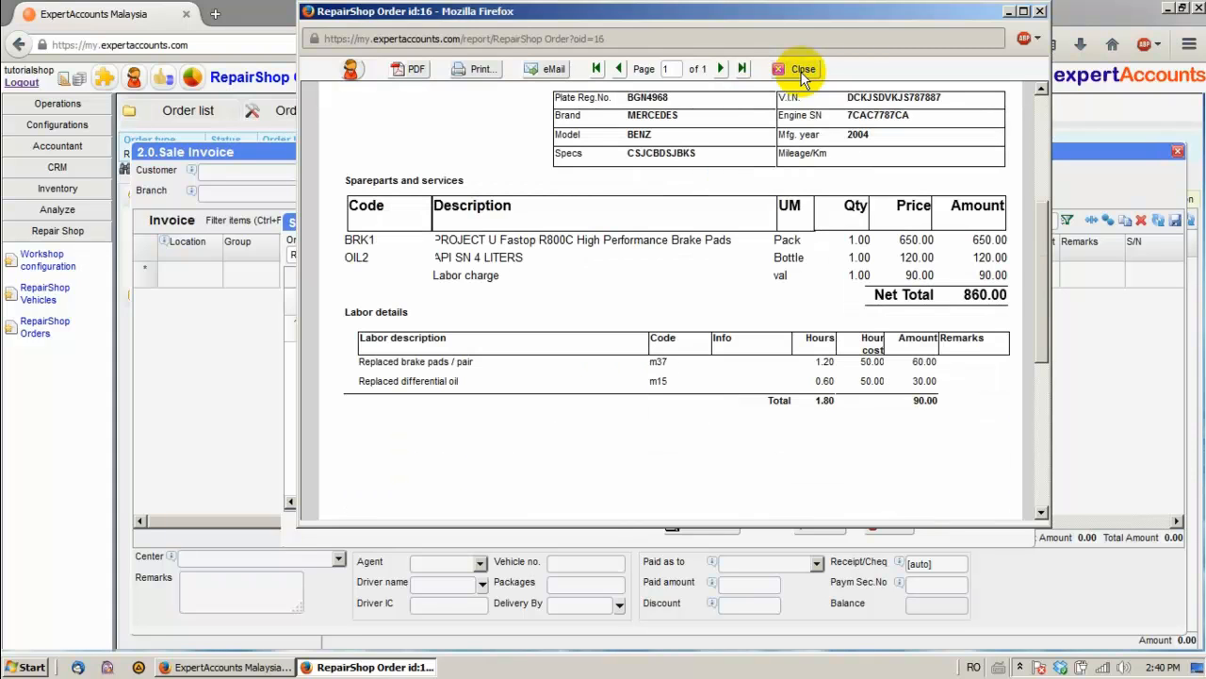
pyautogui.click(801, 71)
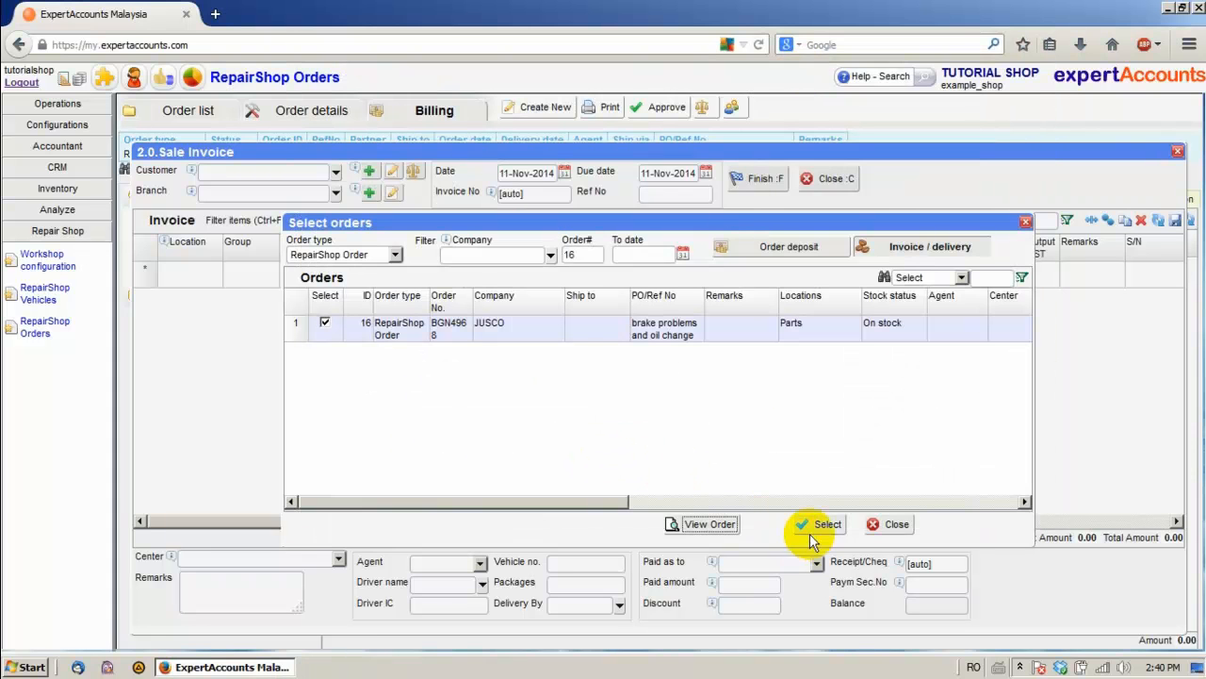
# Import order 16's three lines and finish sale invoice INV1015 totalling 860.00
pyautogui.click(824, 526)
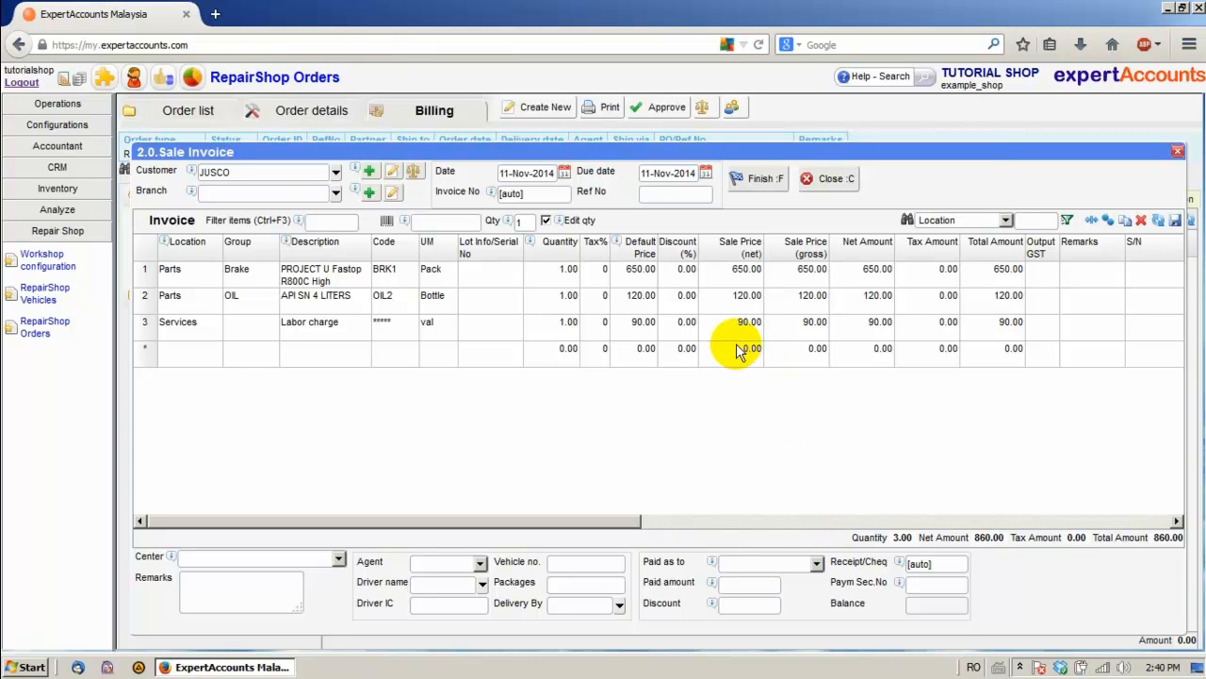
pyautogui.click(769, 179)
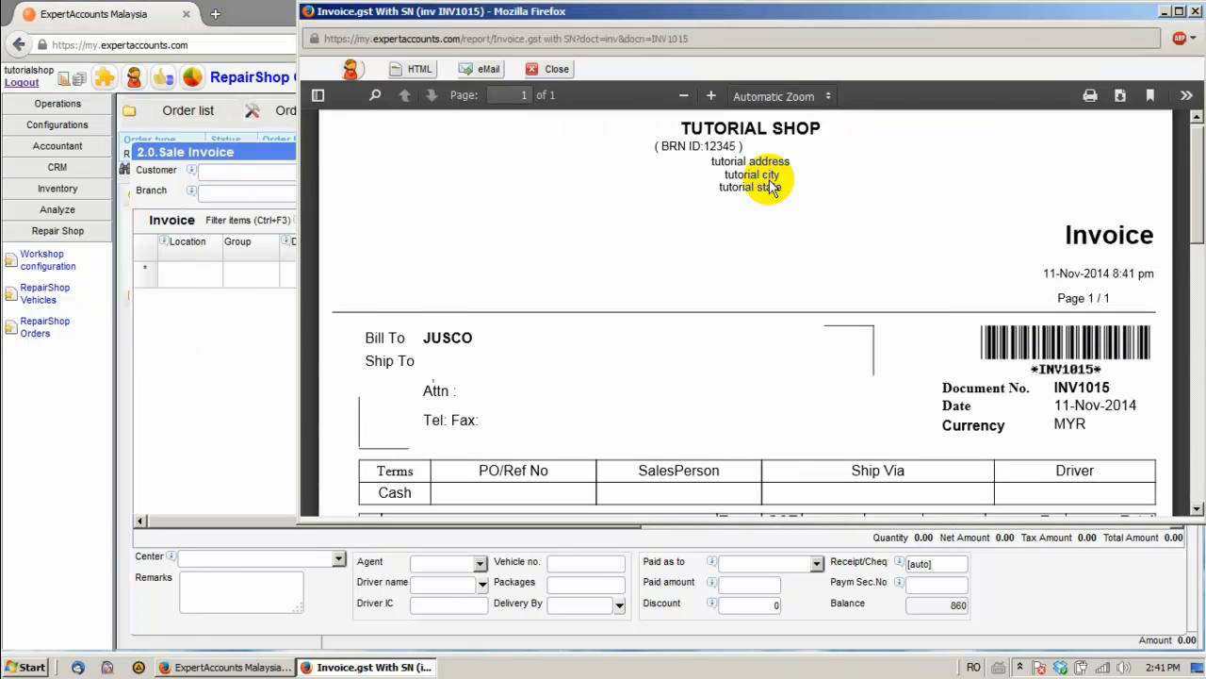
pyautogui.scroll(-4, 770, 184)
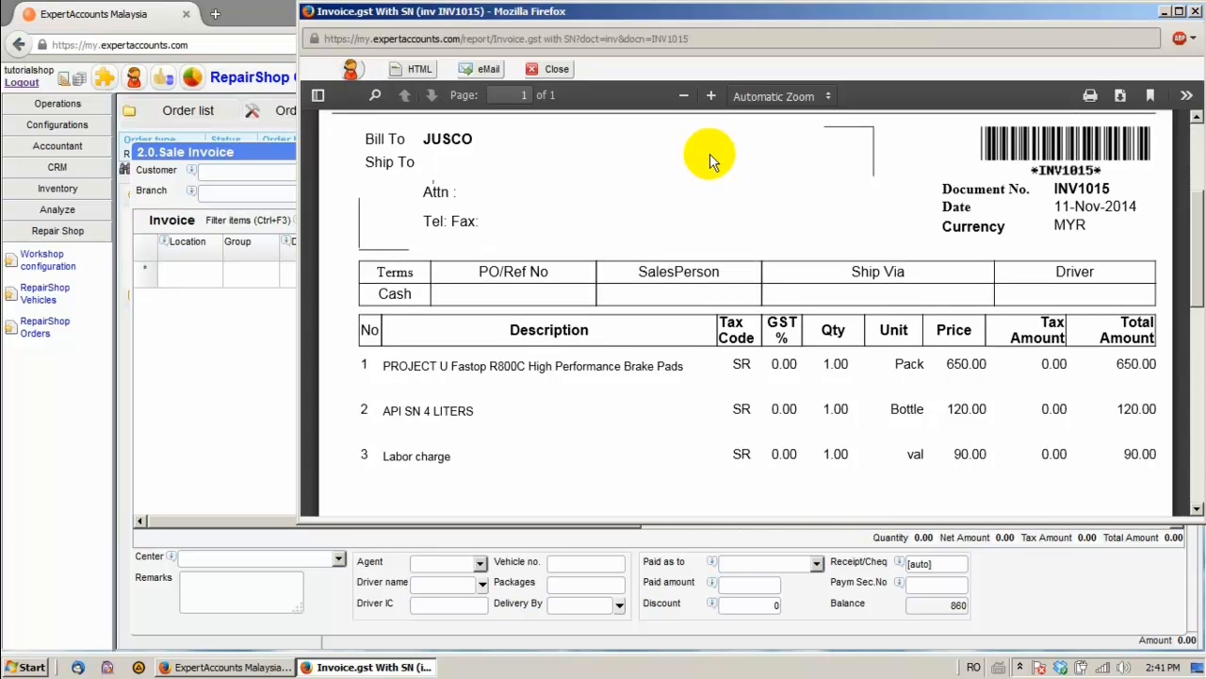
pyautogui.click(556, 68)
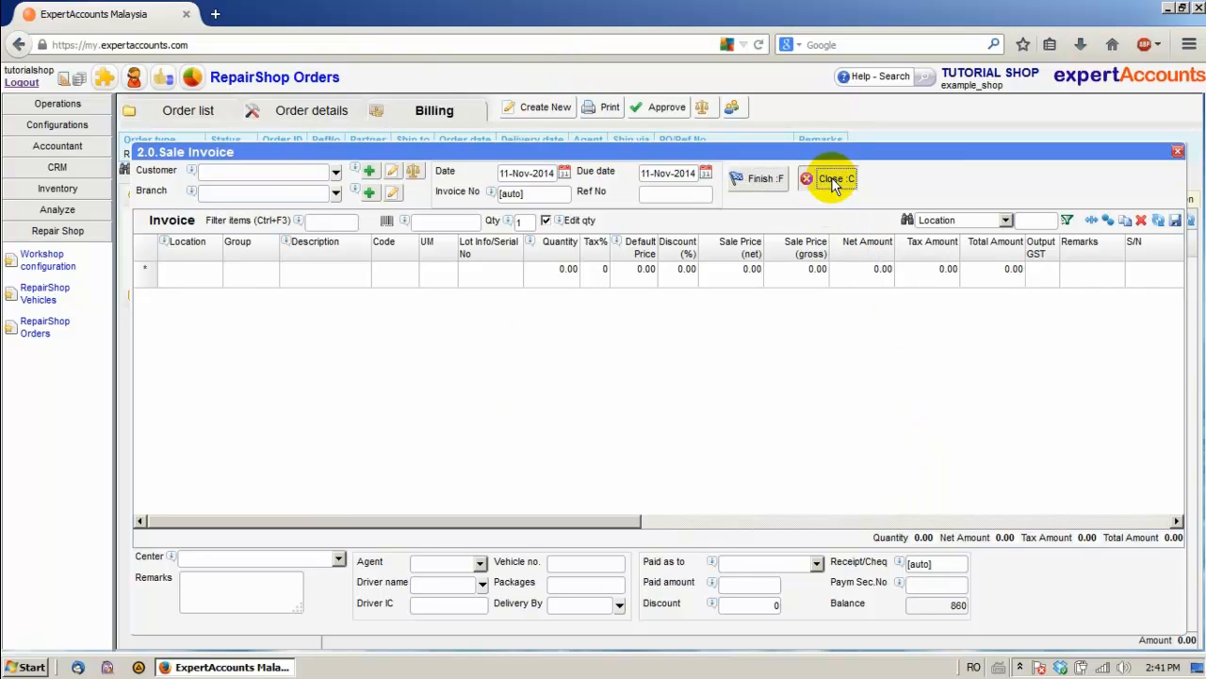
pyautogui.click(833, 183)
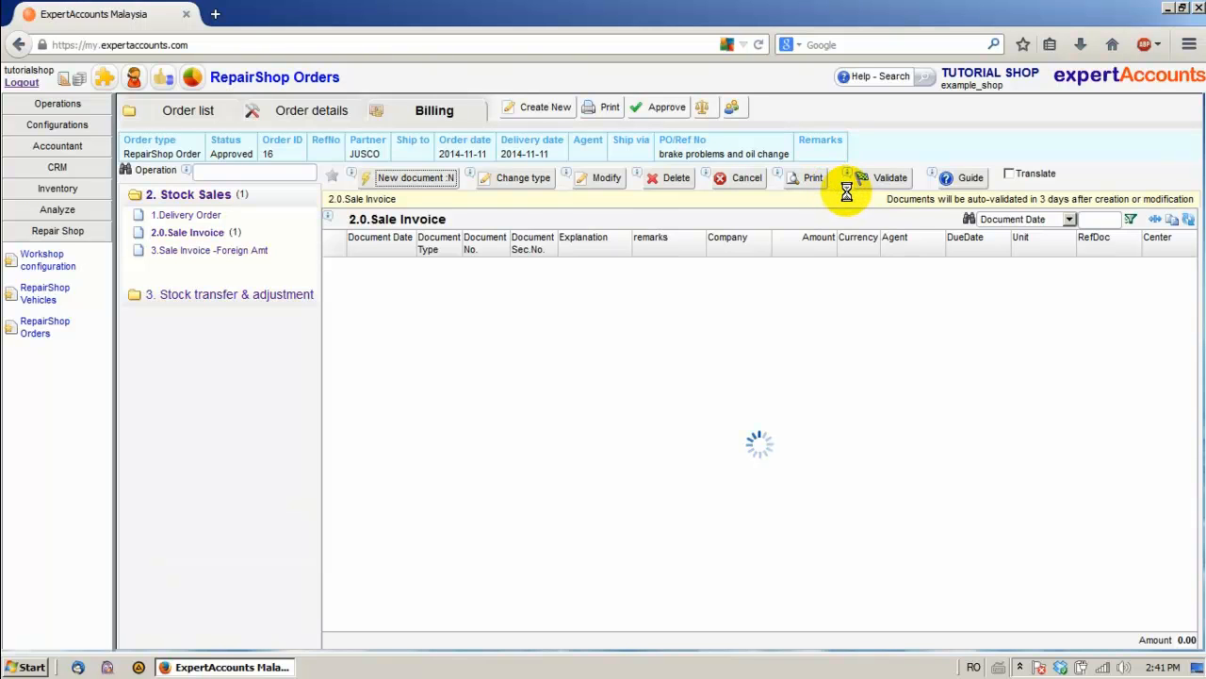
# Set the laborConfig setting in General configurations to 0:Labor charge:val:6 and save
pyautogui.click(40, 128)
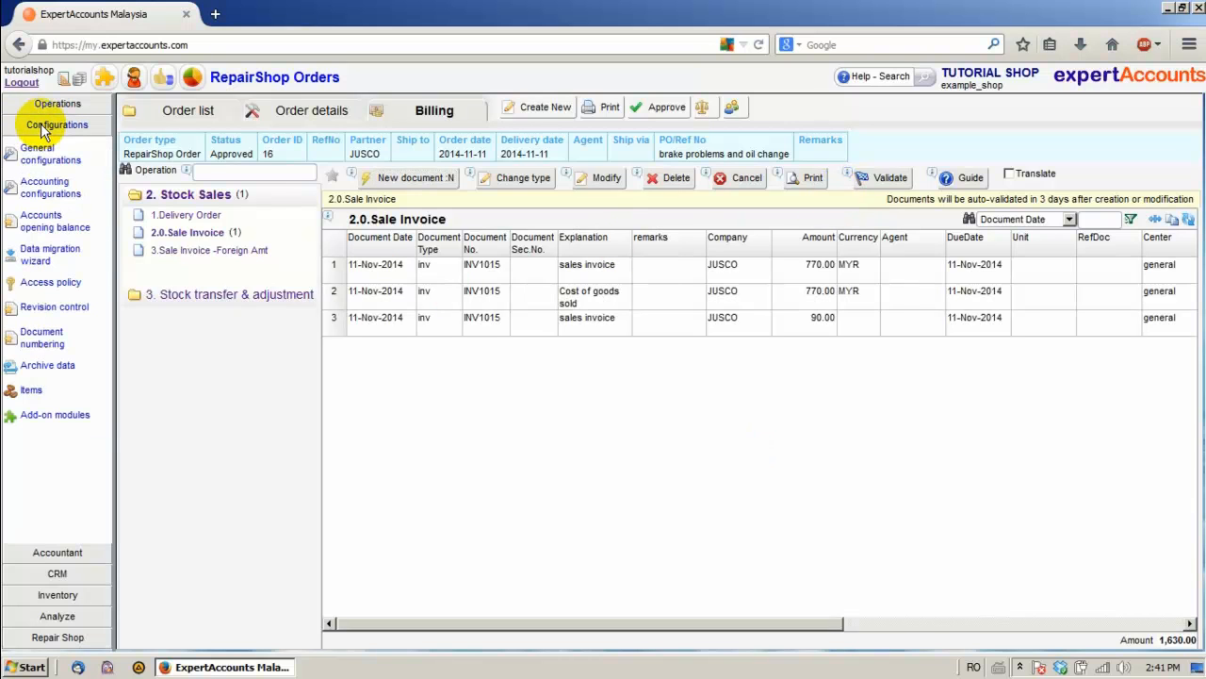
pyautogui.click(47, 159)
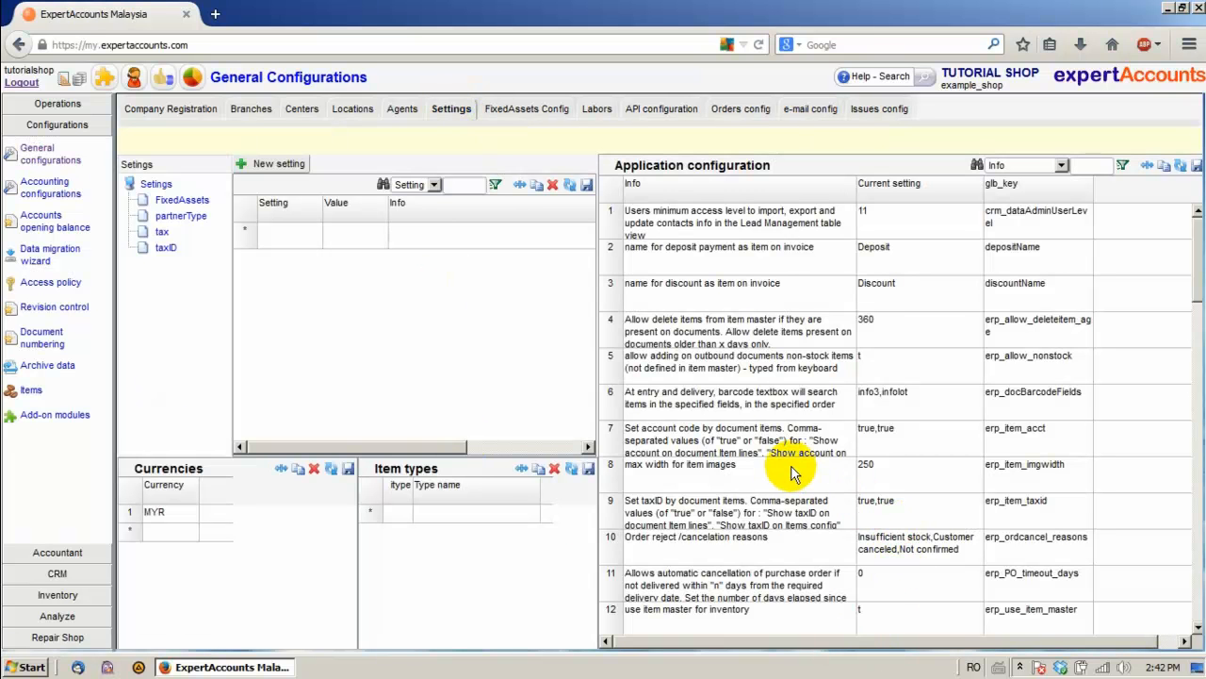
pyautogui.scroll(-5, 792, 474)
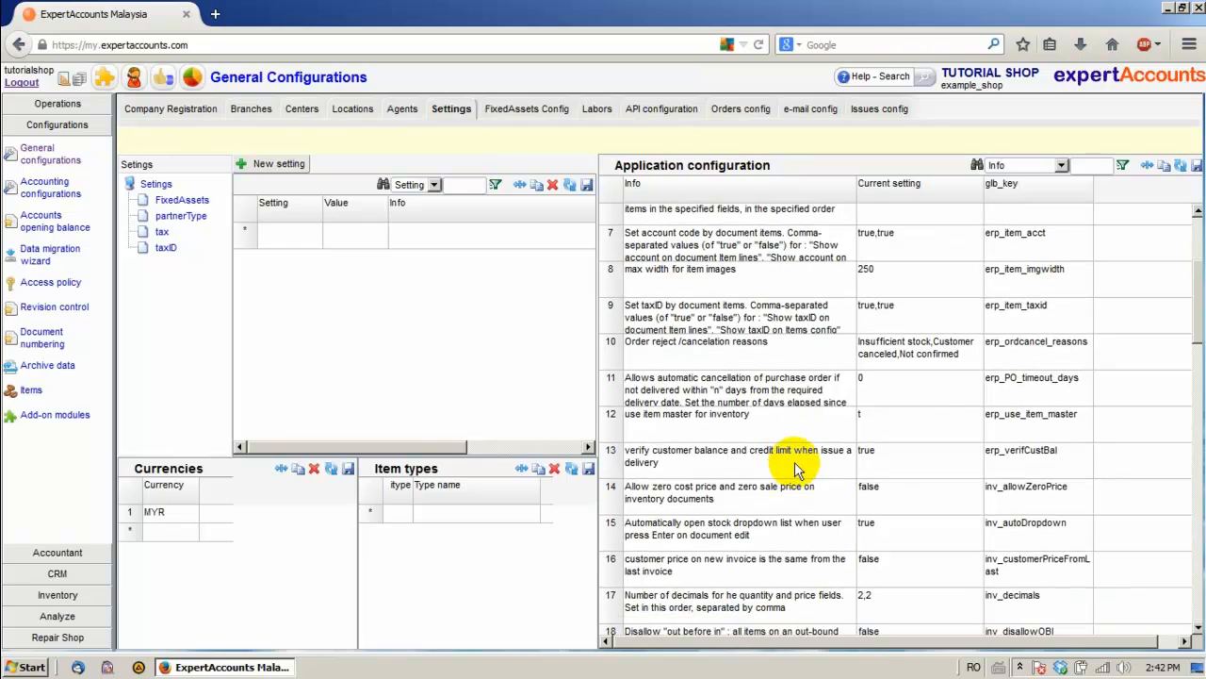
pyautogui.scroll(-9, 795, 462)
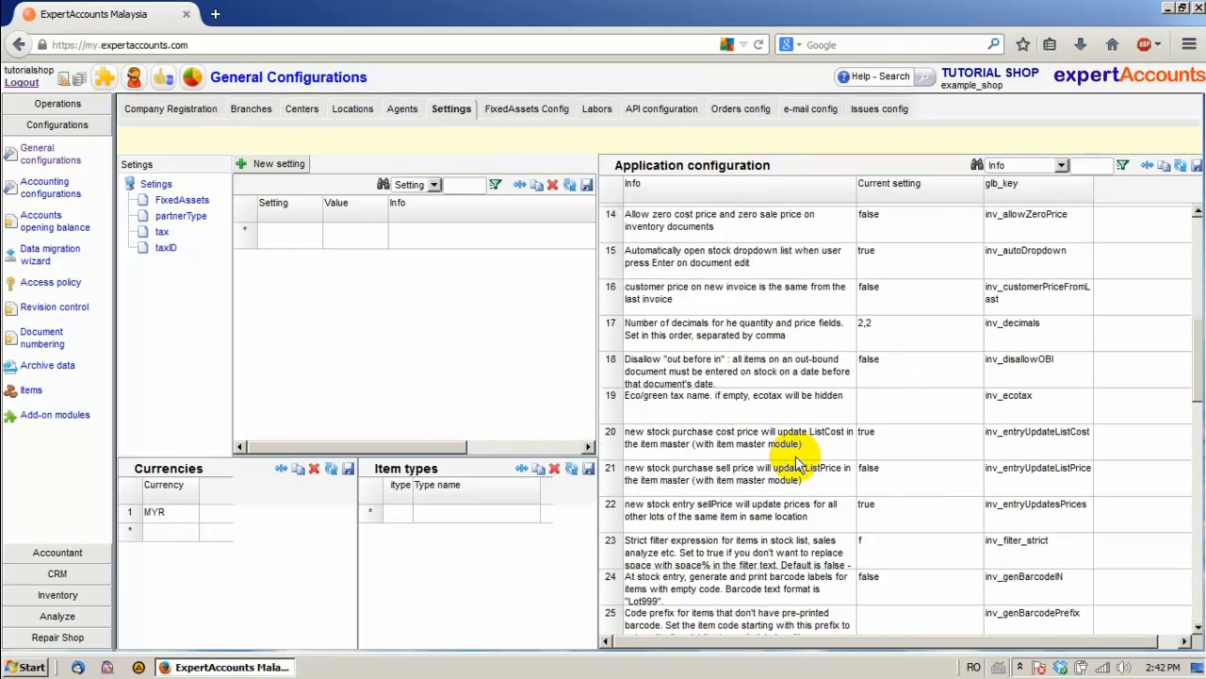
pyautogui.scroll(-10, 794, 462)
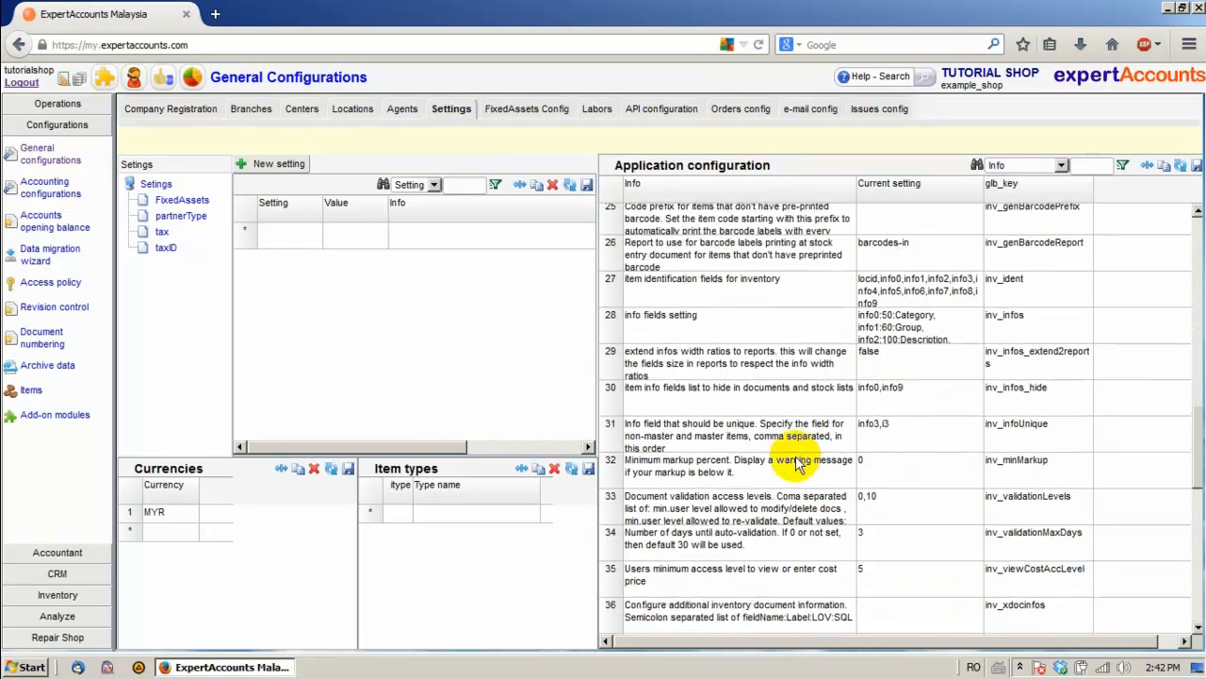
pyautogui.scroll(-4, 787, 480)
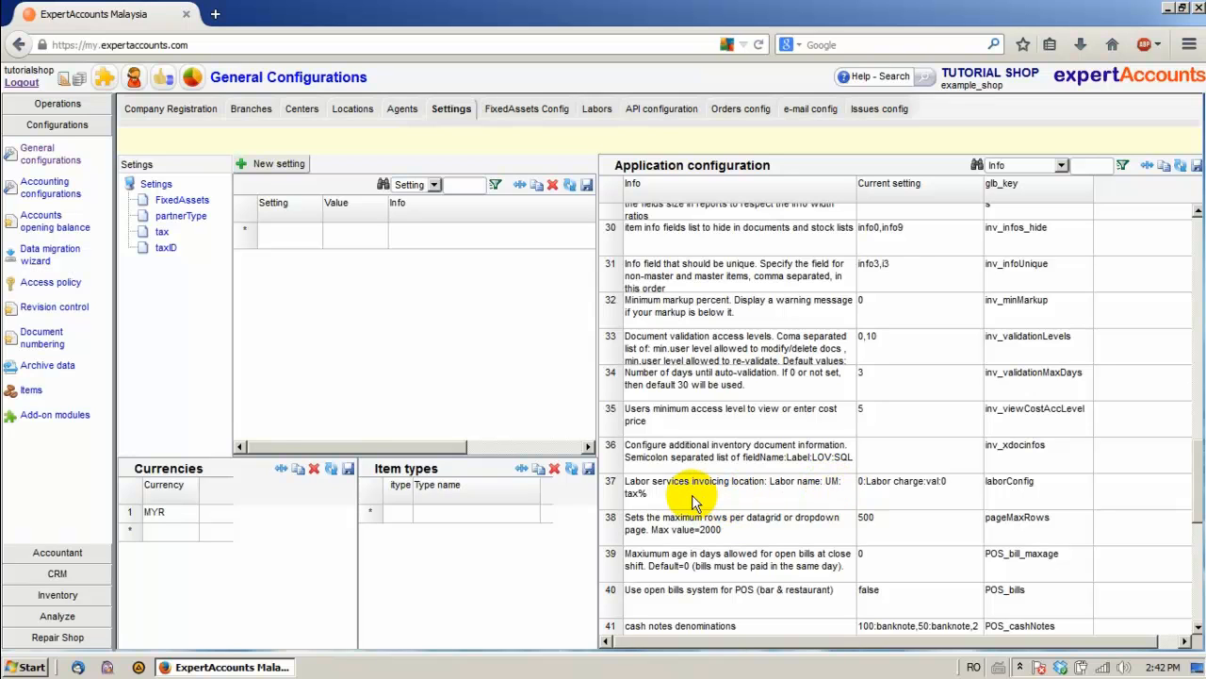
pyautogui.click(869, 490)
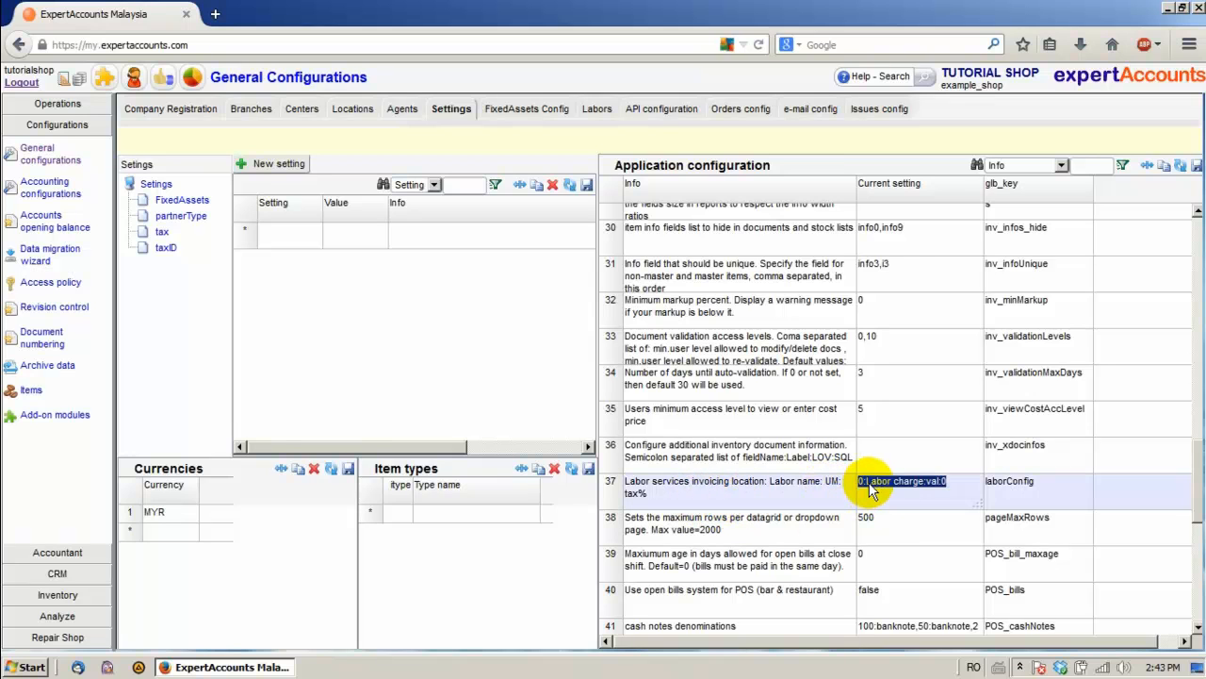
pyautogui.click(949, 487)
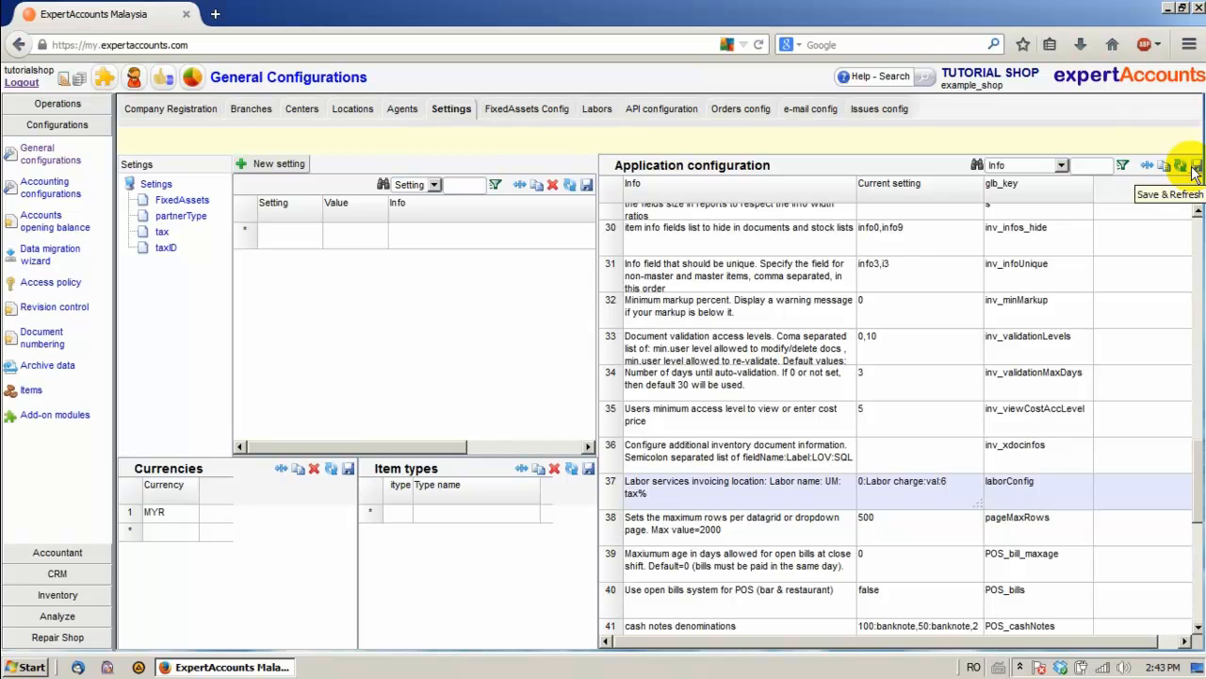
pyautogui.click(1195, 168)
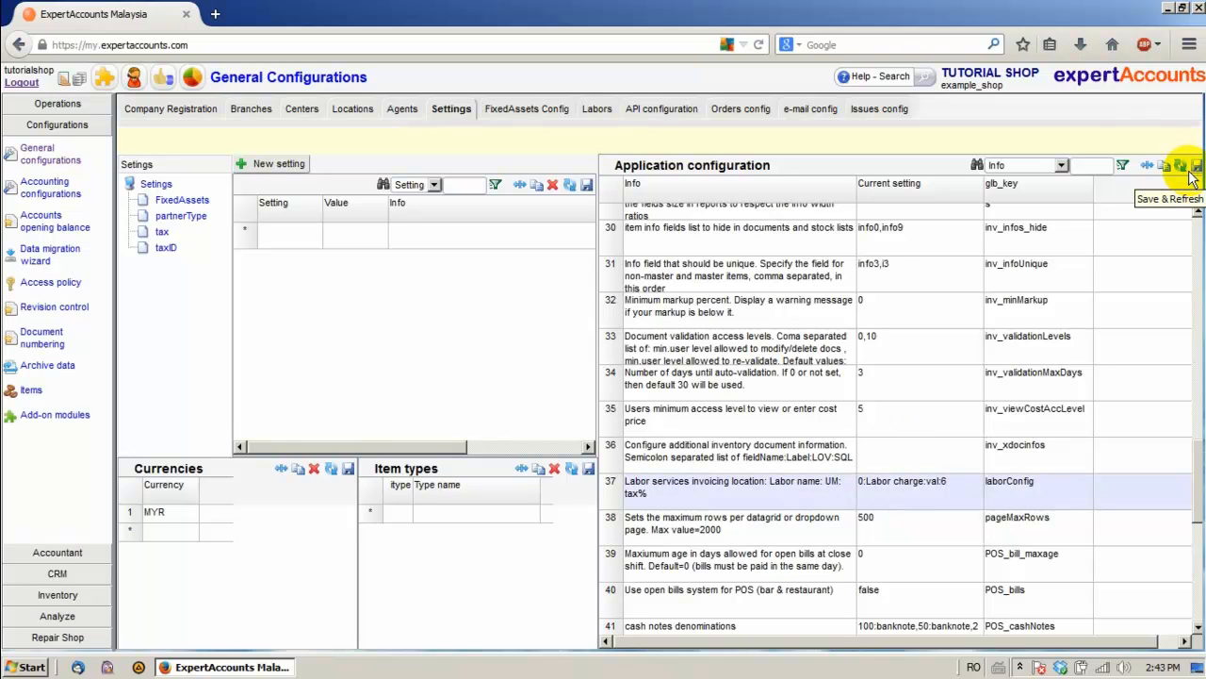